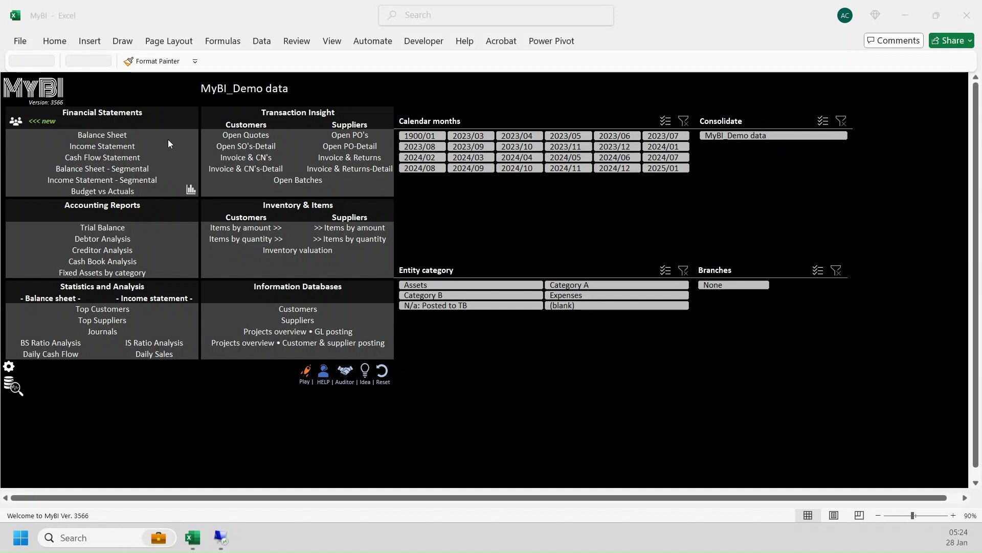
# Open the Balance Sheet report and expand its yearly columns into monthly periods
pyautogui.click(103, 136)
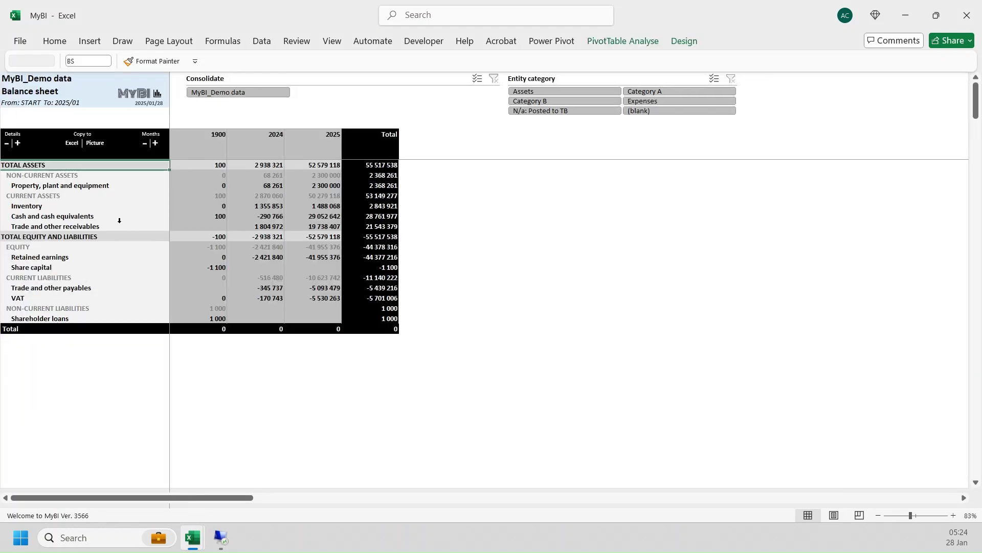
pyautogui.click(391, 330)
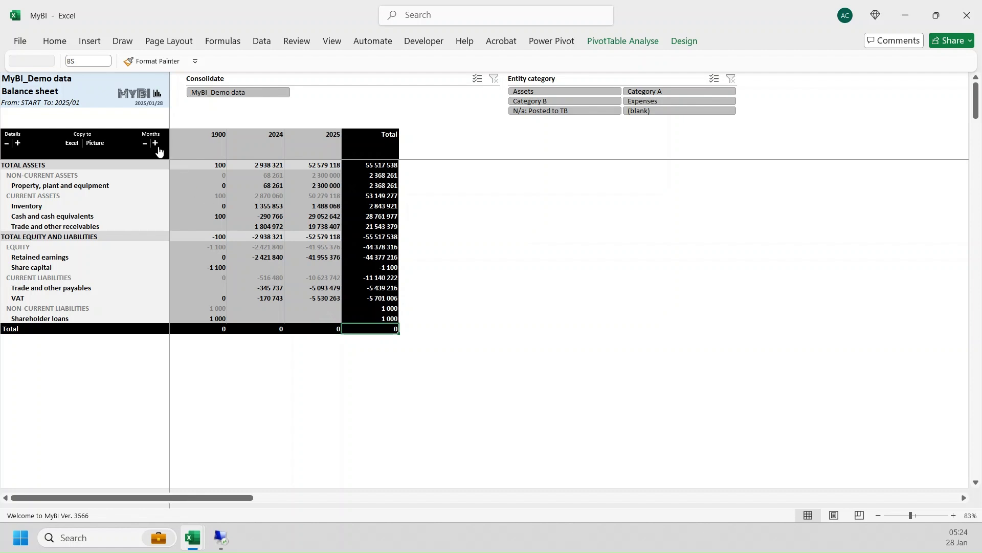
pyautogui.click(156, 146)
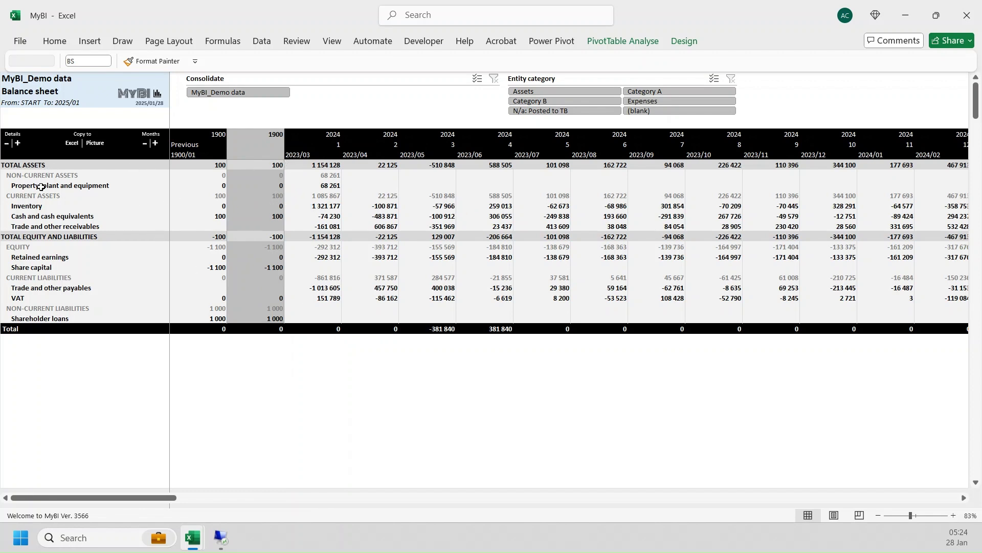
# Expand the balance sheet's line items through their subcategories down to individual account level
pyautogui.click(57, 258)
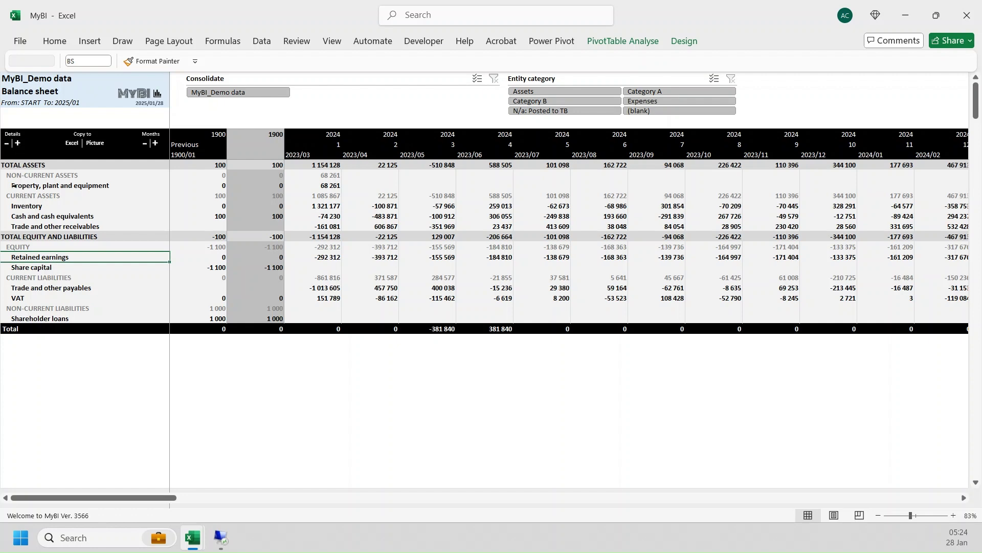
pyautogui.click(17, 143)
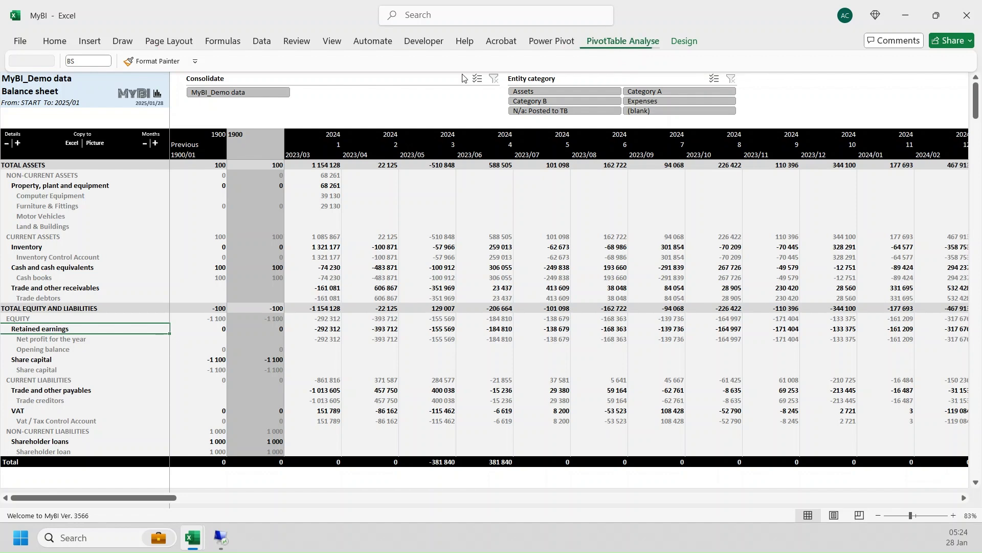
pyautogui.click(622, 41)
pyautogui.click(190, 87)
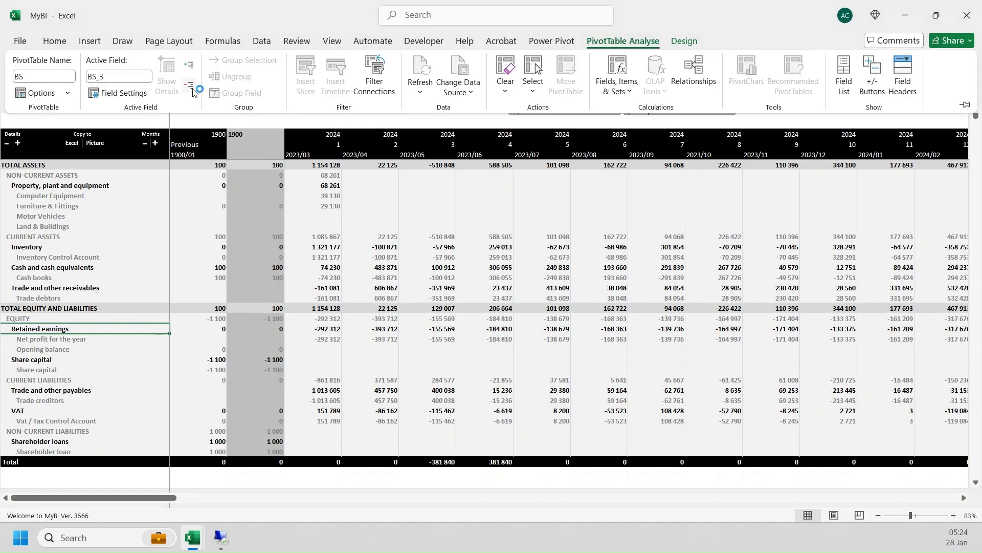
pyautogui.click(88, 226)
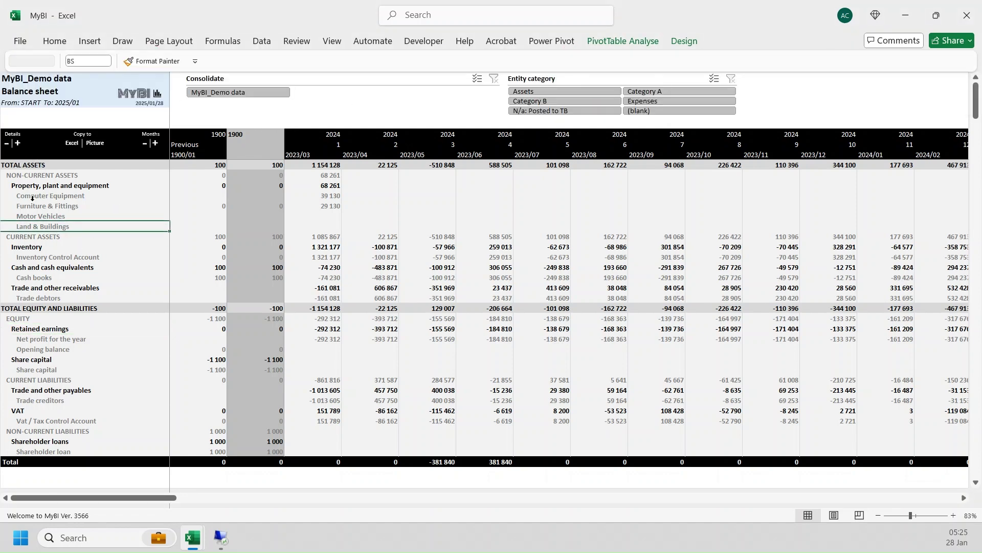
pyautogui.click(19, 144)
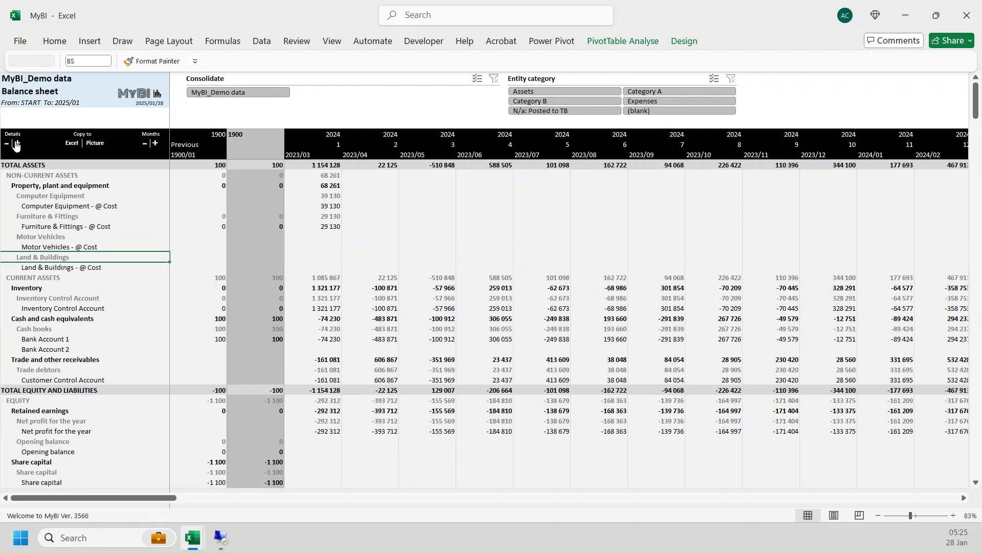
# Collapse the balance sheet's row details back to the main line items such as Property, plant and equipment
pyautogui.click(7, 144)
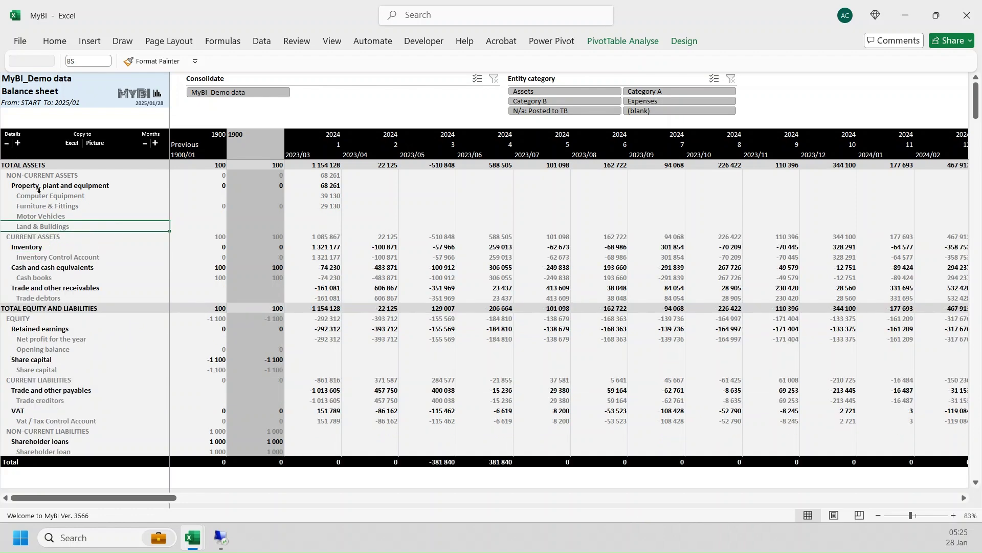
pyautogui.click(41, 186)
pyautogui.click(7, 144)
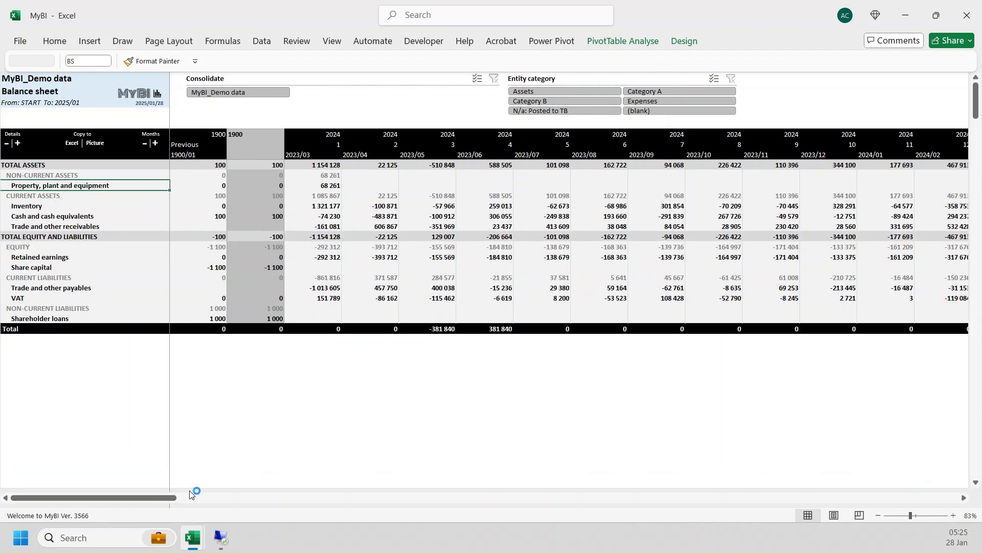
# Drill down into the balance sheet's Total for 2024/12 to list its underlying transactions
pyautogui.moveTo(163, 498); pyautogui.dragTo(376, 498)
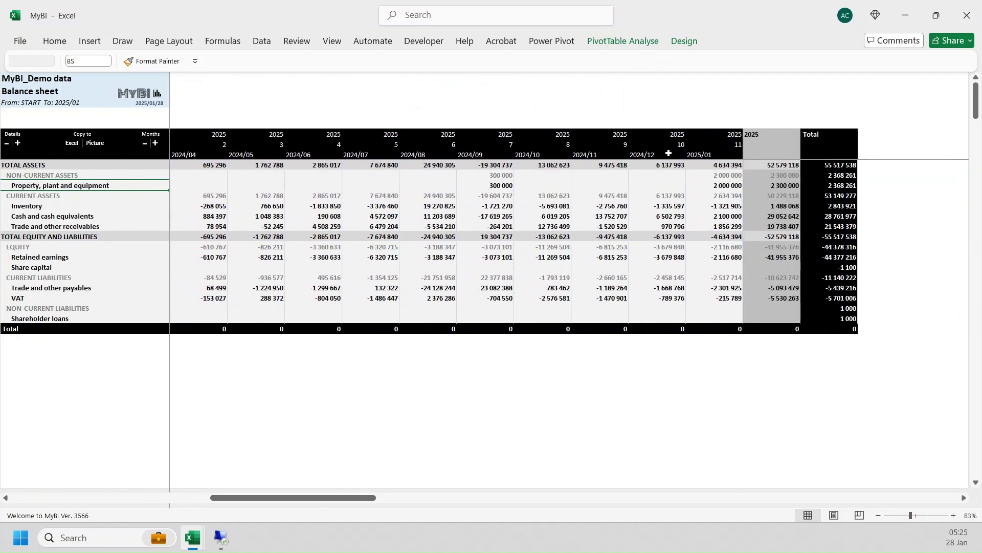
pyautogui.doubleClick(663, 332)
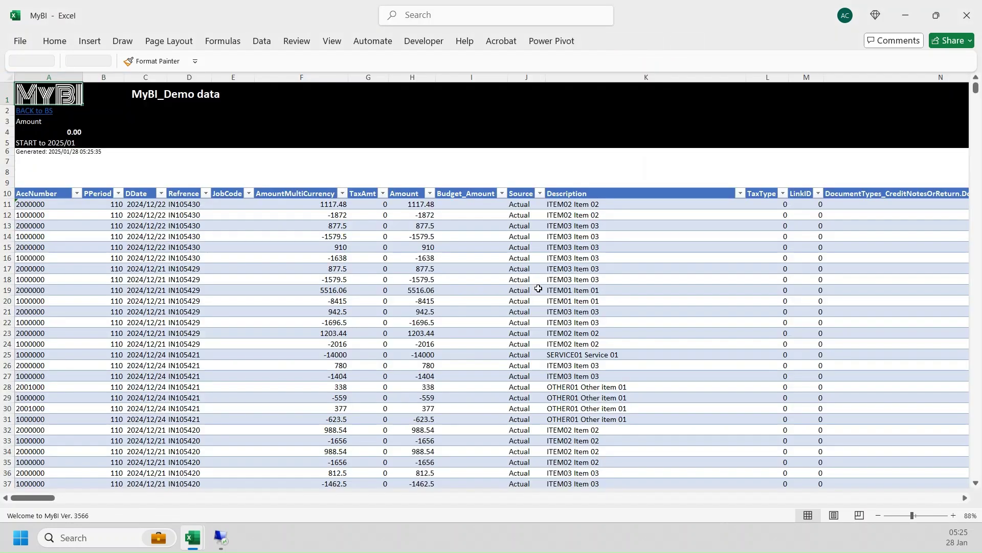
# Format the whole Amount column of the drill-down table with the comma number style
pyautogui.click(424, 237)
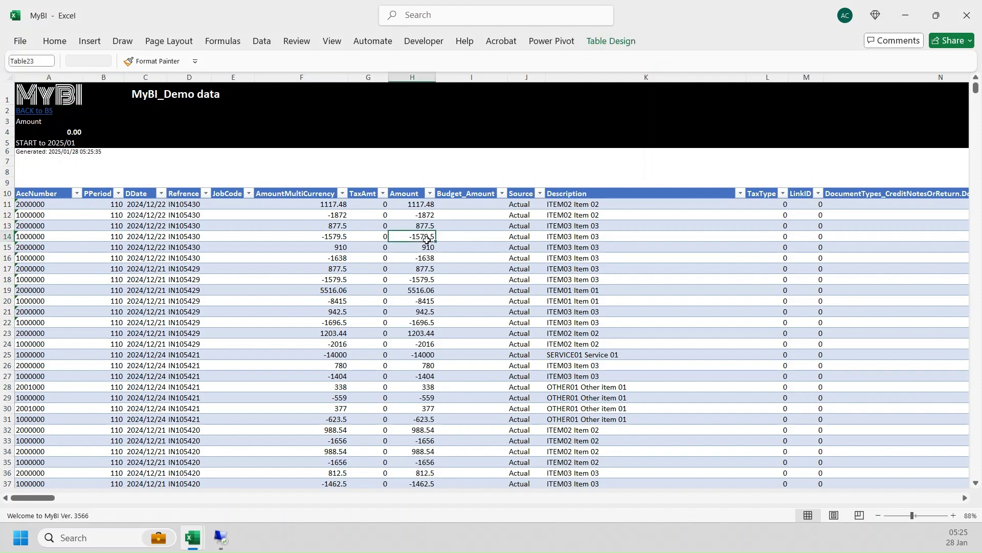
pyautogui.click(410, 189)
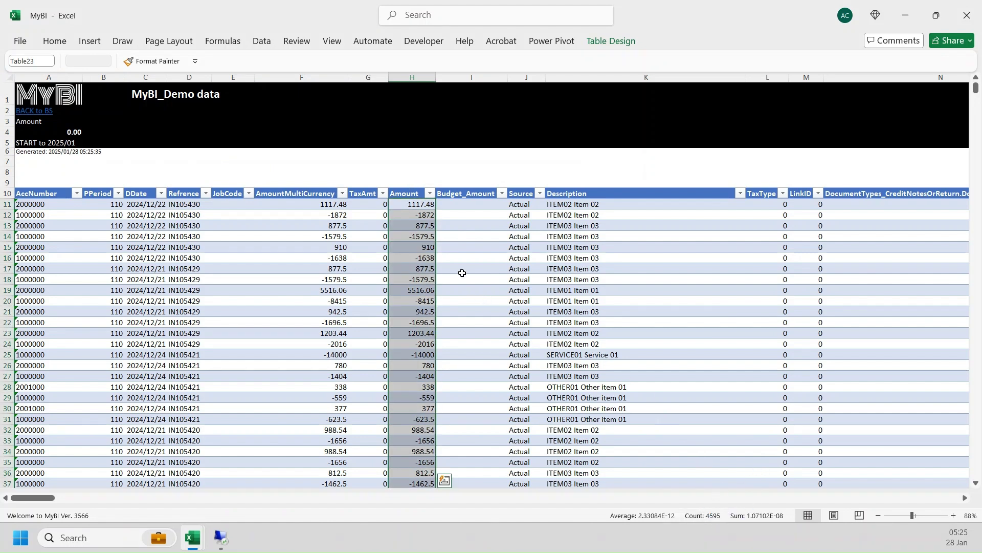
pyautogui.click(430, 257)
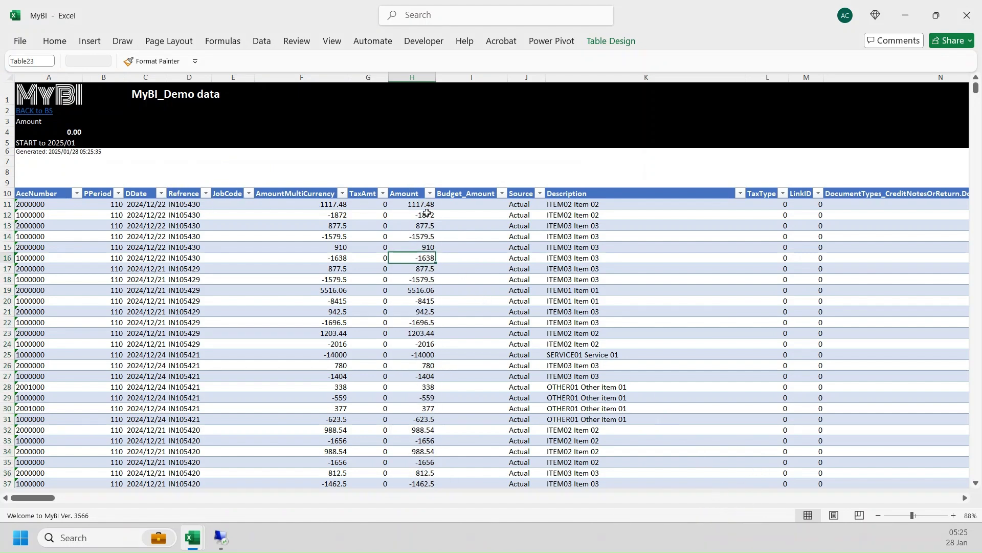
pyautogui.click(418, 190)
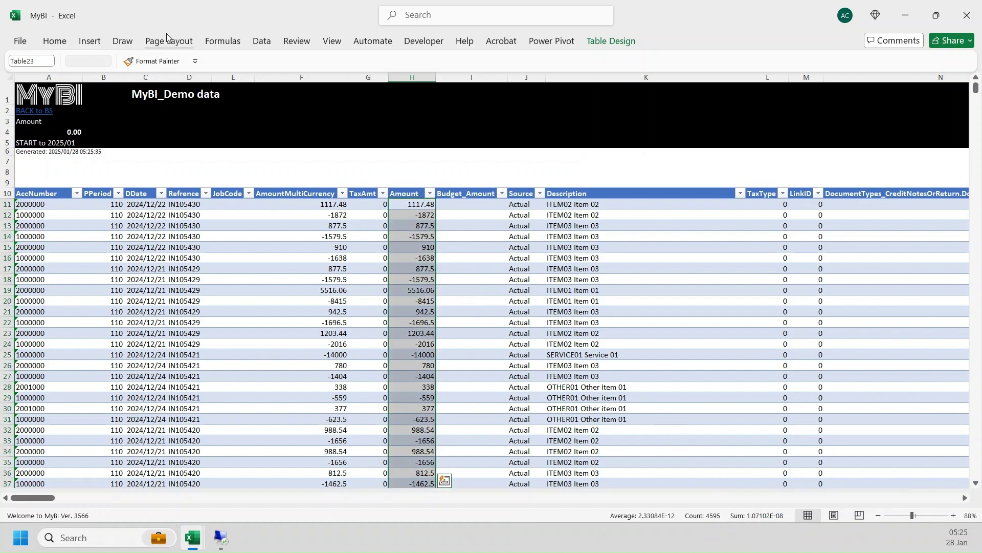
pyautogui.click(57, 44)
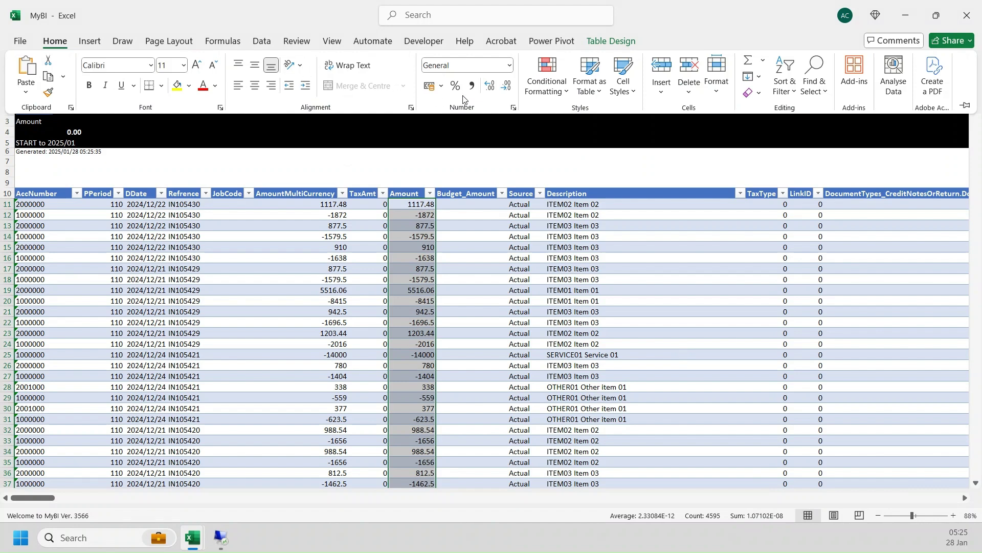
pyautogui.click(471, 86)
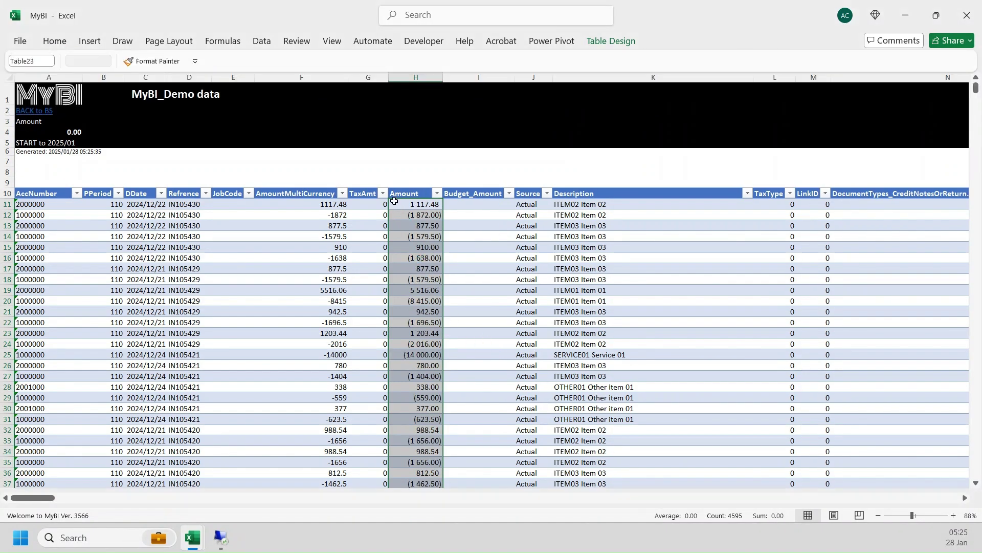
# Examine the amounts, reference and description of the first transaction lines in the drill-down table
pyautogui.click(412, 204)
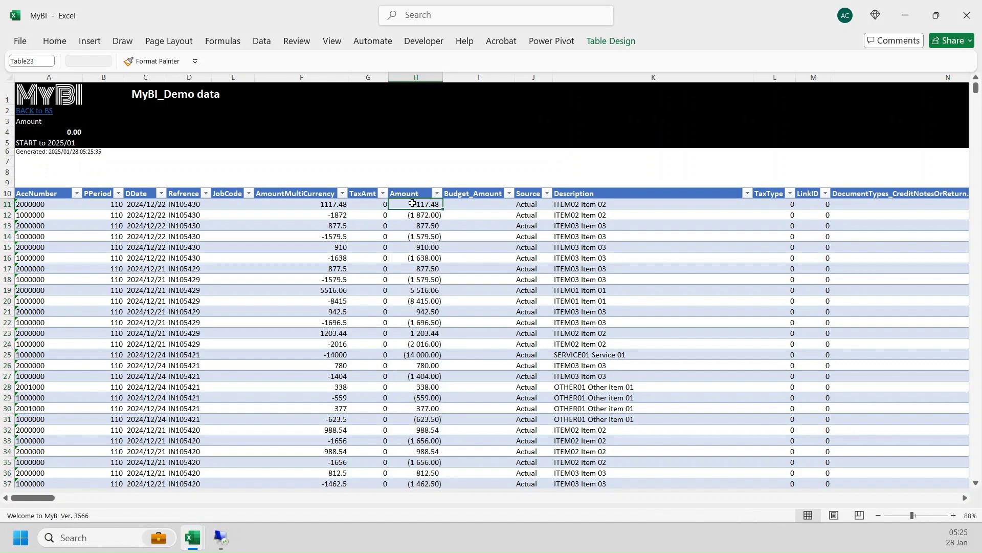
pyautogui.moveTo(412, 203); pyautogui.dragTo(416, 227)
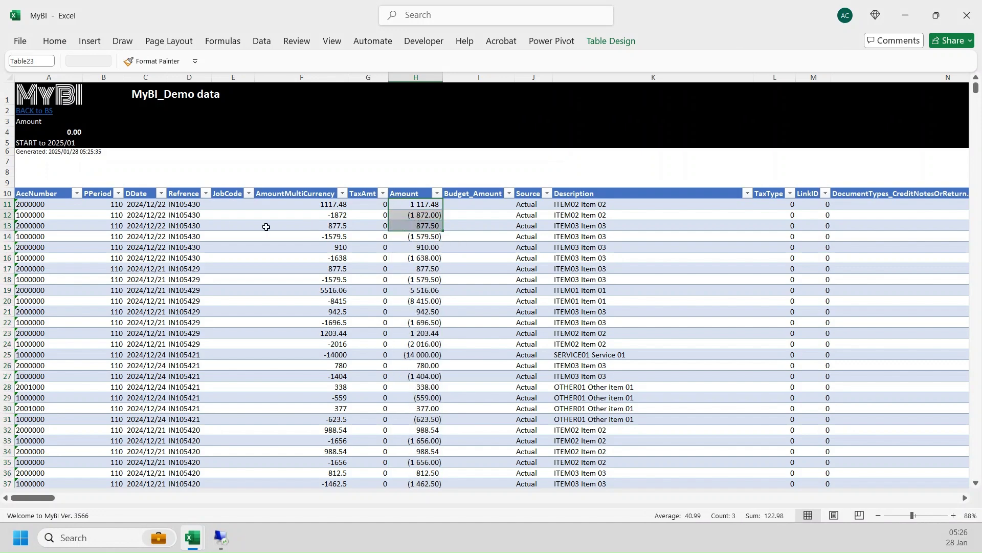
pyautogui.click(177, 205)
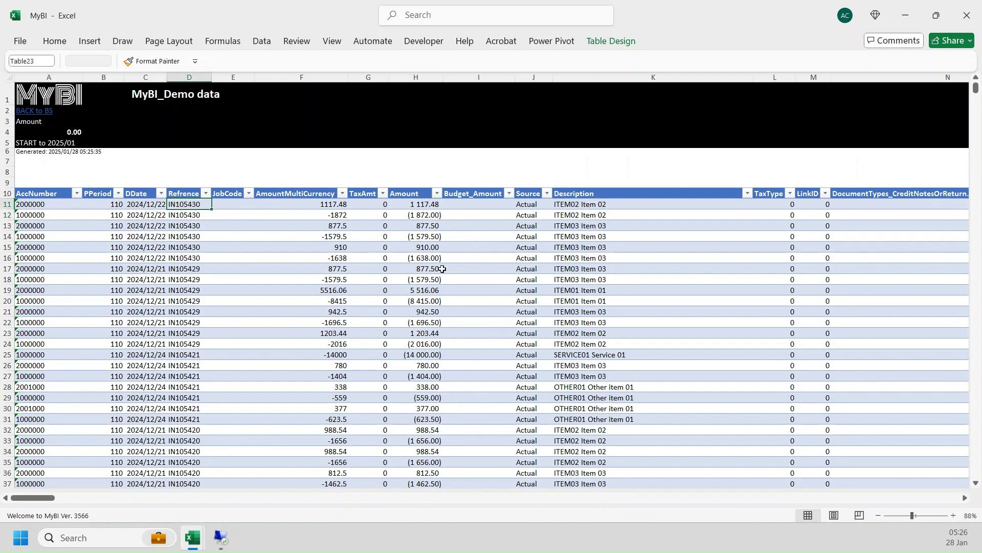
pyautogui.click(417, 204)
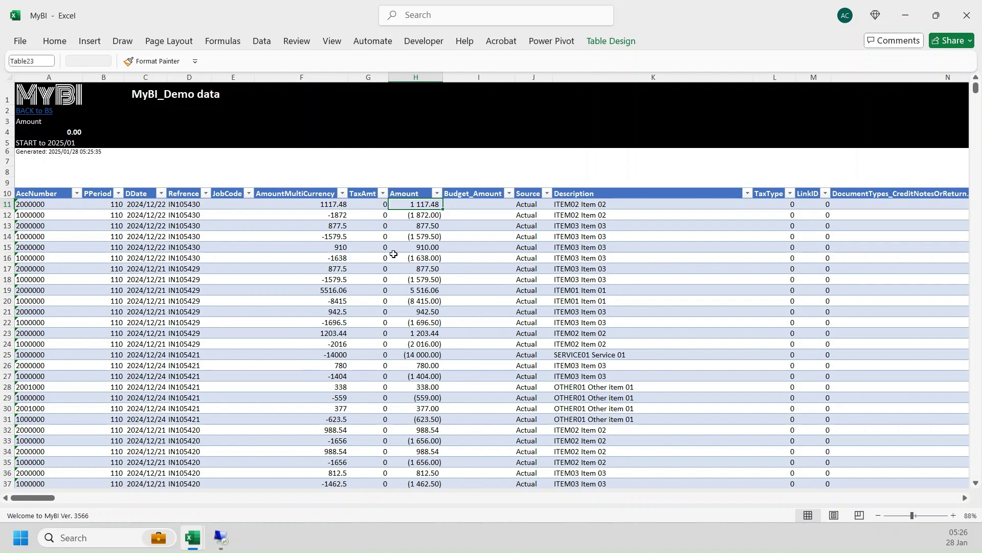
pyautogui.click(610, 203)
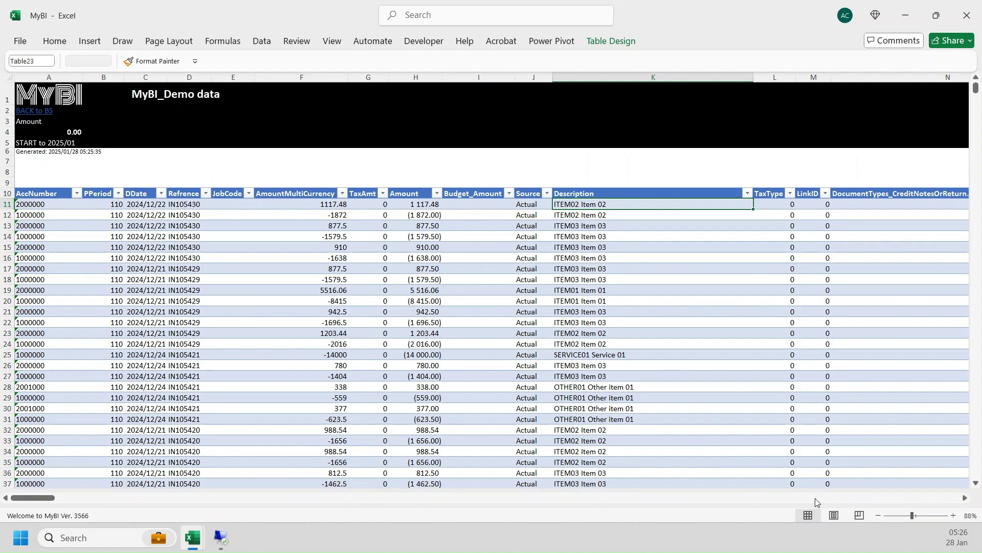
# Open the MyBI DrillDowns index and export the "BS: Total" drill-down (Detail2) to a separate workbook
pyautogui.click(448, 270)
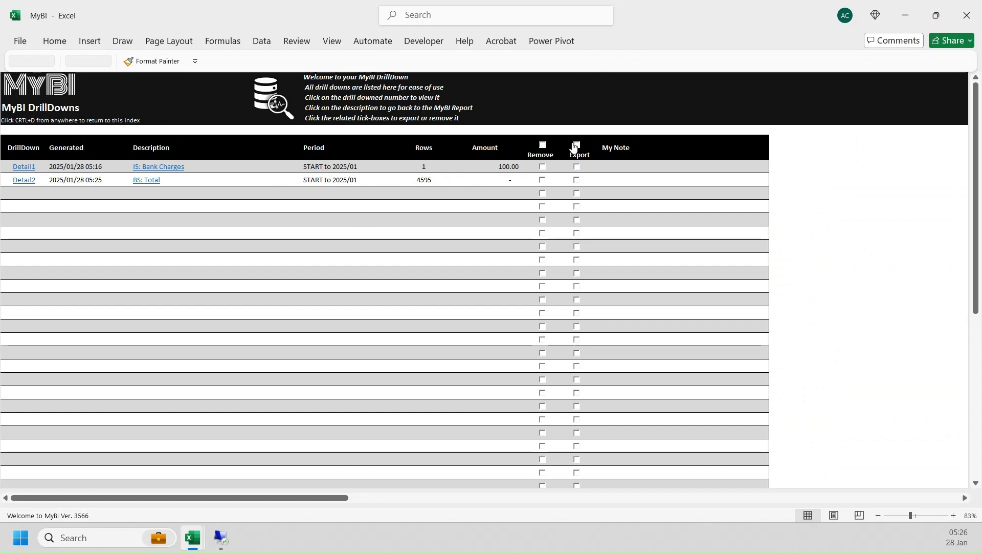
pyautogui.click(577, 180)
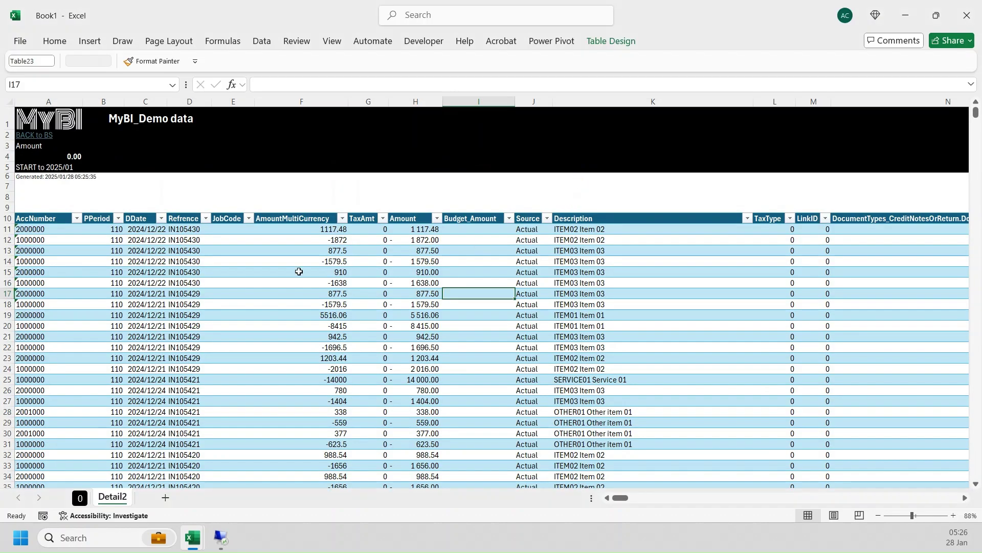
# Insert a PivotTable on a new worksheet based on the exported Detail2 transaction table
pyautogui.click(163, 272)
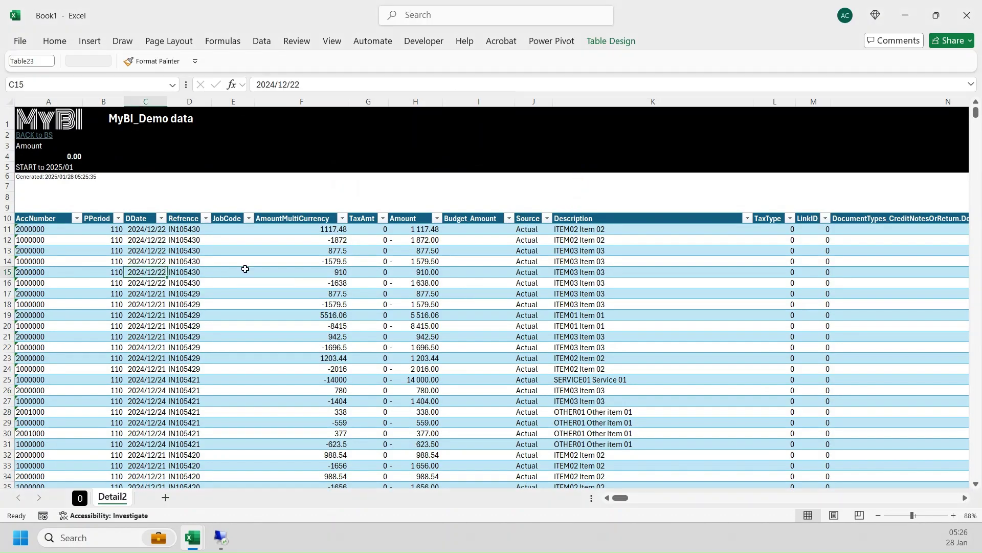
pyautogui.click(90, 41)
pyautogui.click(24, 63)
pyautogui.click(541, 329)
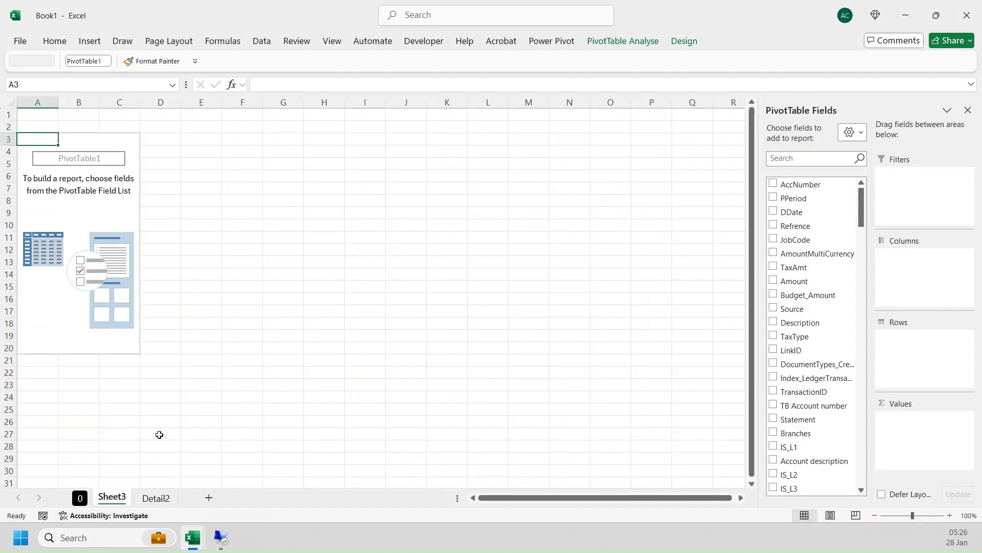
# Check the Detail2 source data, search the pivot fields for "transa" and add TransactionID as a report filter
pyautogui.click(157, 498)
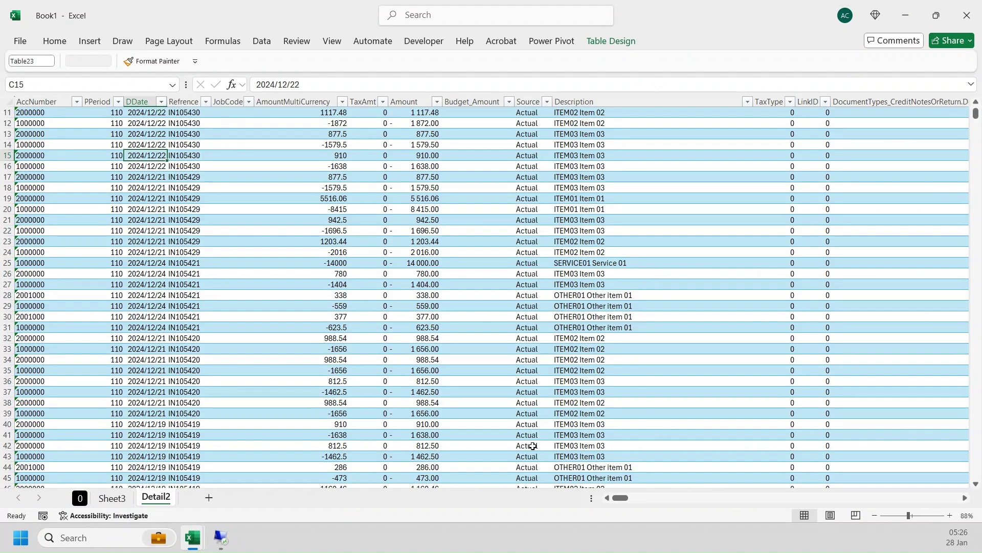
pyautogui.click(109, 503)
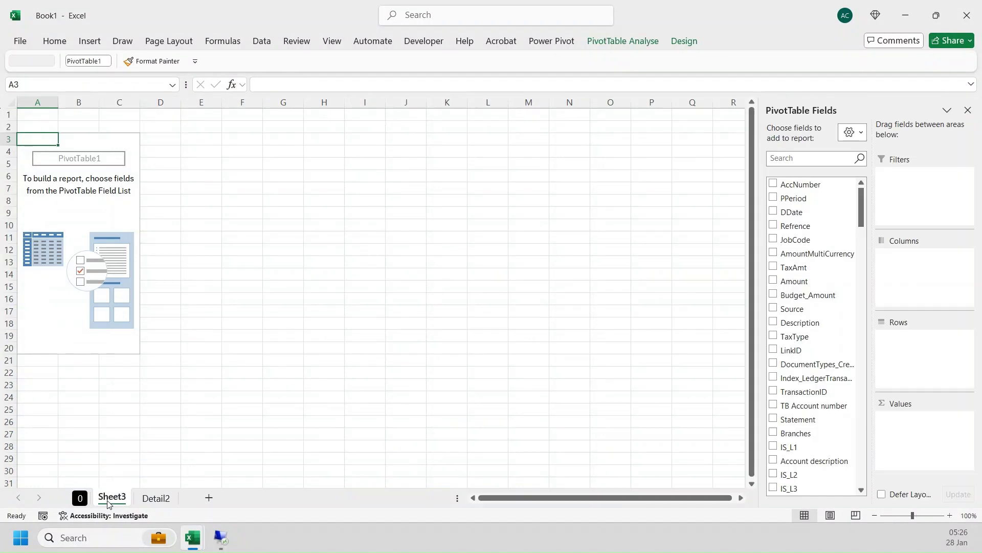
pyautogui.click(801, 159)
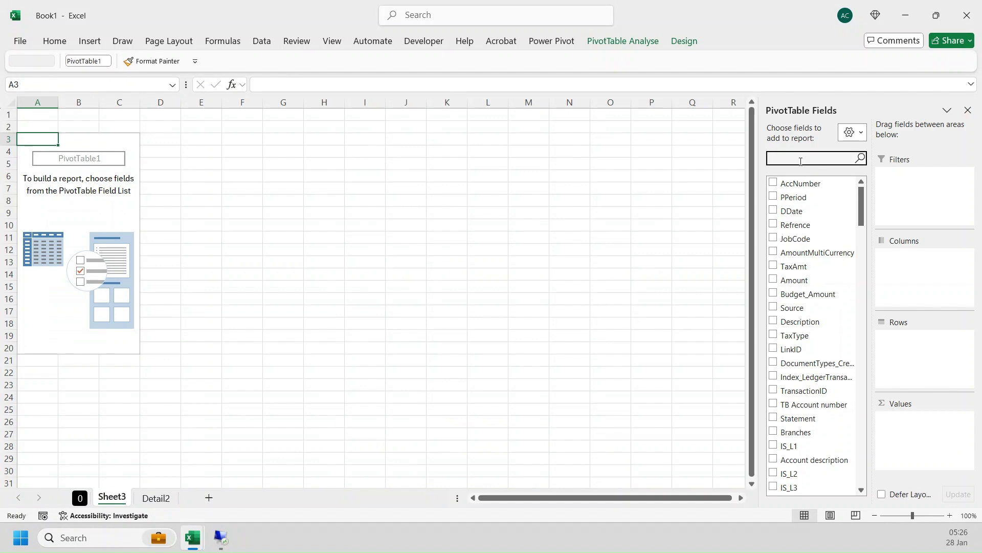
pyautogui.write('transa')
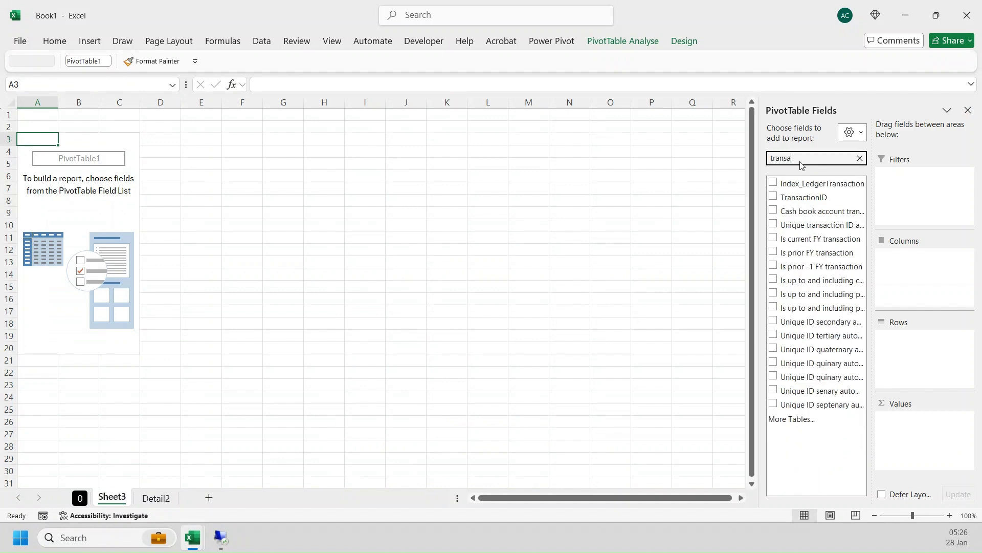
pyautogui.moveTo(819, 198); pyautogui.dragTo(947, 198)
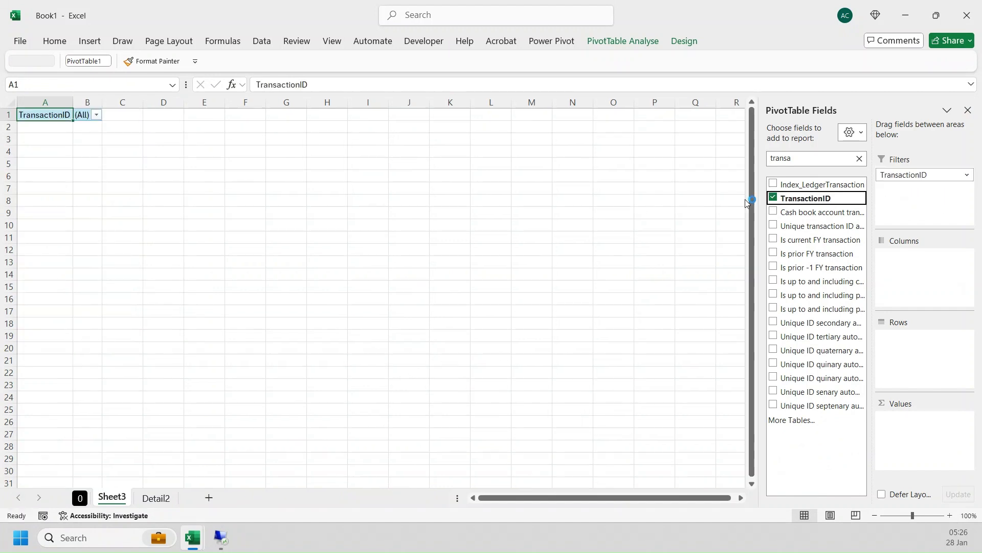
# Search the pivot fields for "amount" and add the Amount field to the PivotTable's values
pyautogui.click(815, 158)
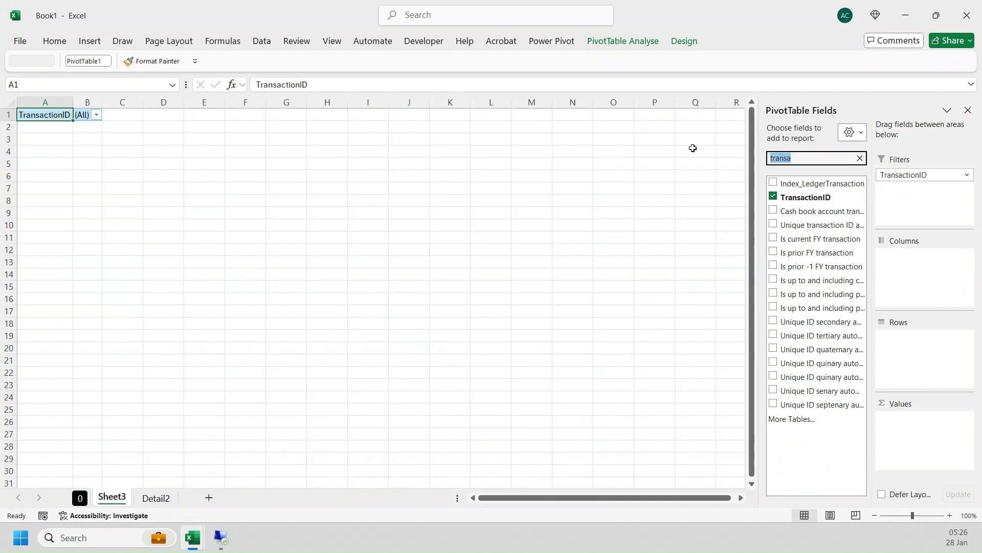
pyautogui.write('amount')
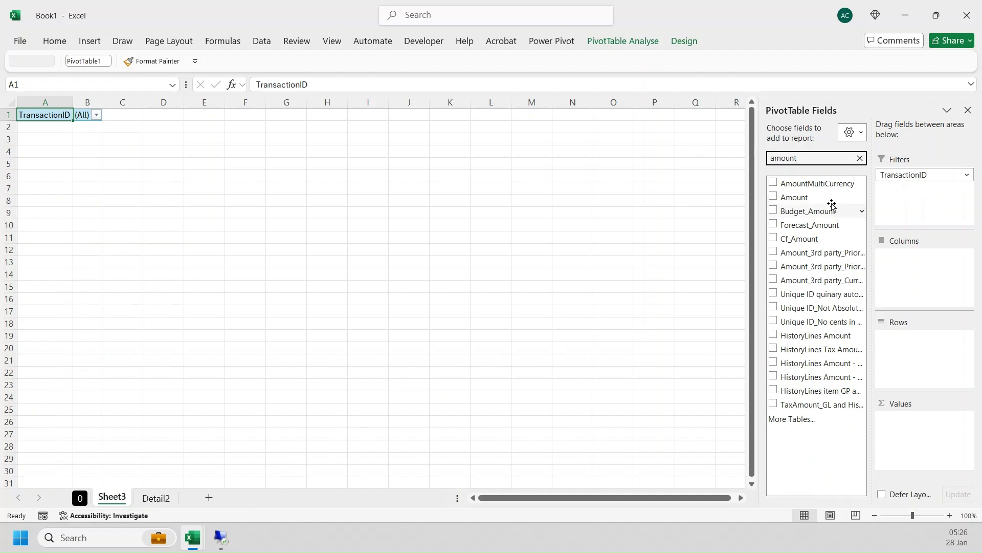
pyautogui.moveTo(828, 201); pyautogui.dragTo(57, 143)
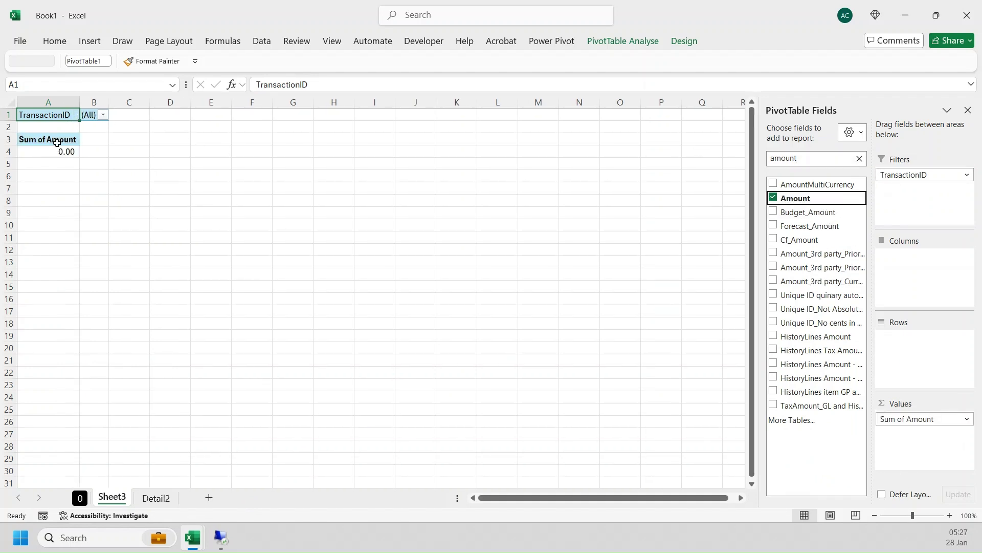
# Search the pivot fields for "acc" and add TB Account number to the PivotTable's rows
pyautogui.click(46, 144)
pyautogui.click(46, 156)
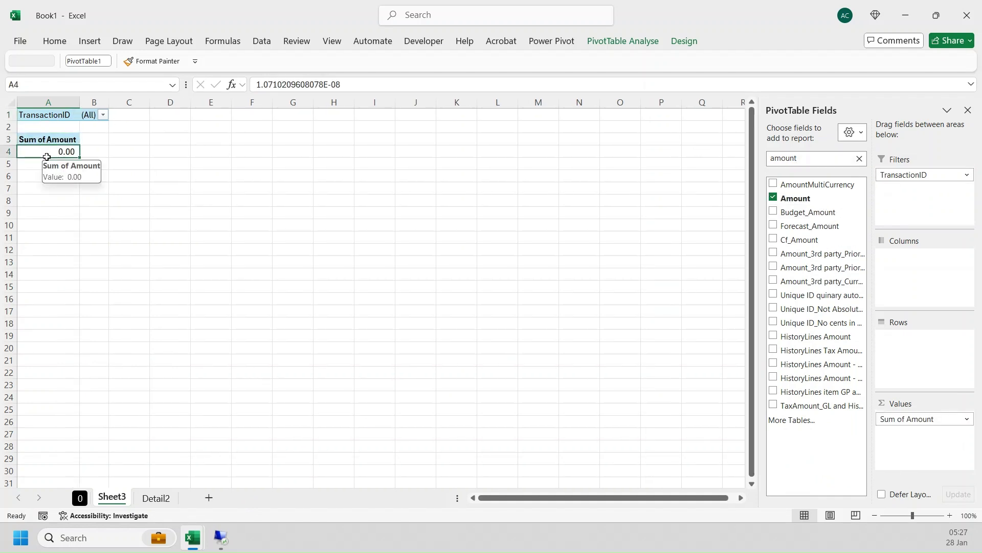
pyautogui.click(814, 158)
pyautogui.write('ac')
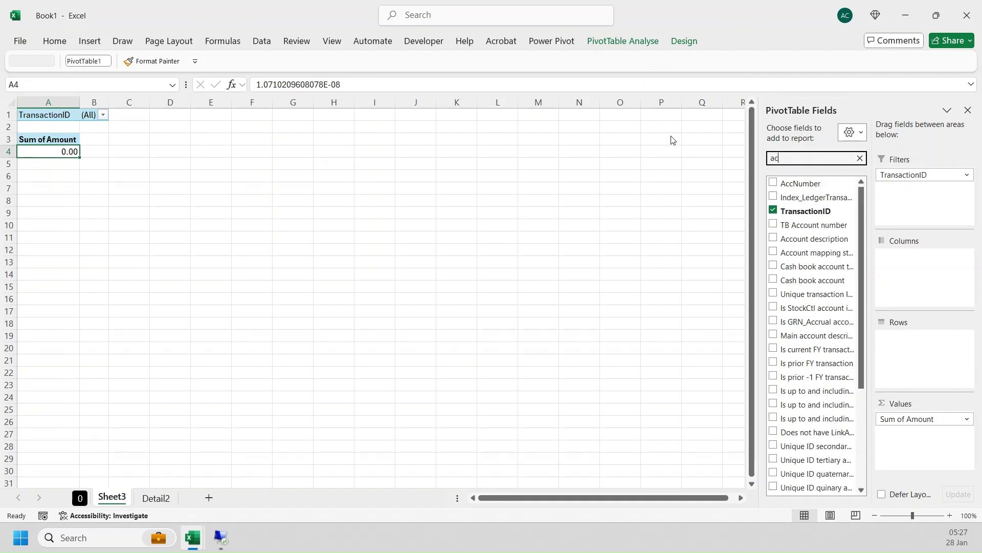
pyautogui.write('c')
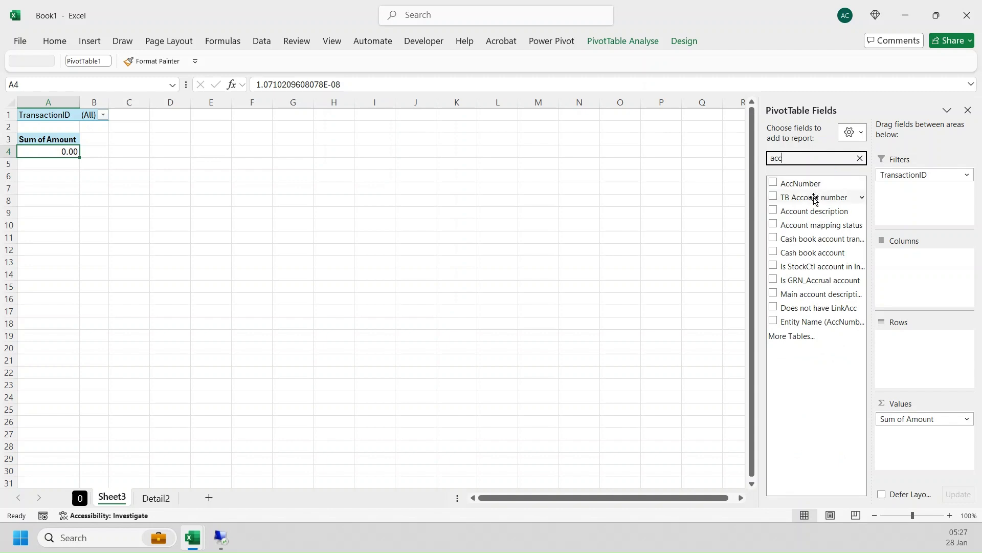
pyautogui.moveTo(804, 202); pyautogui.dragTo(891, 321)
pyautogui.moveTo(911, 350); pyautogui.dragTo(912, 352)
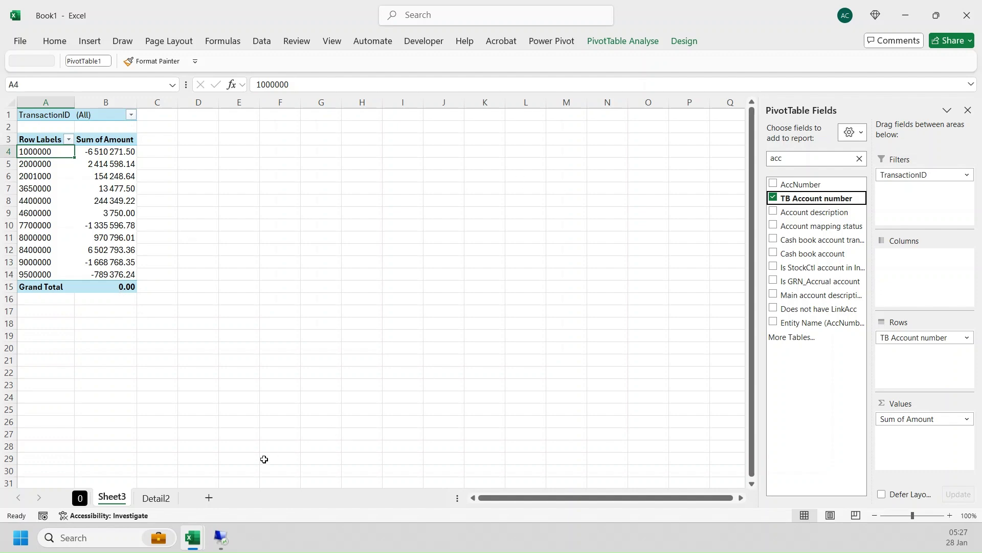
# Examine the first transaction rows in the Detail2 source data and look up their TransactionID values
pyautogui.click(160, 497)
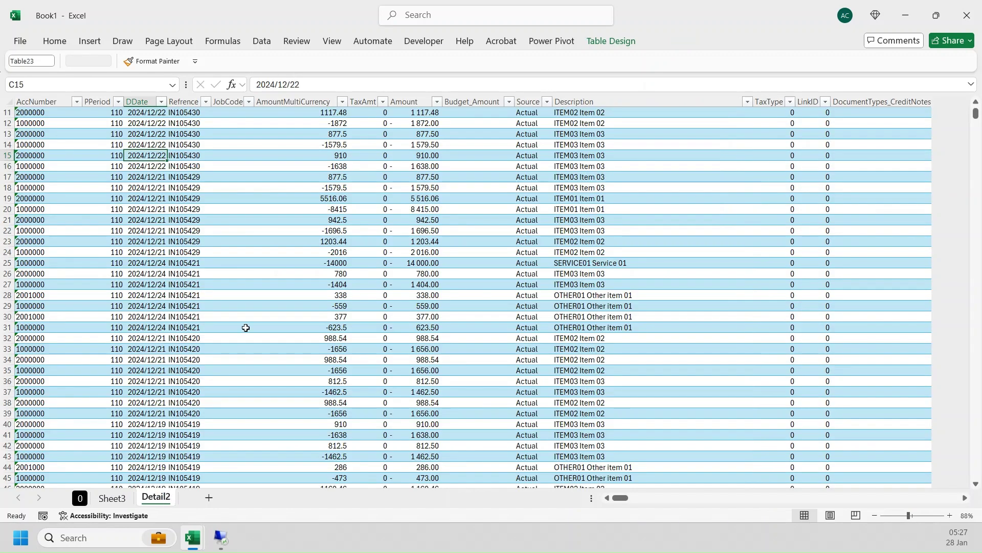
pyautogui.scroll(4, 417, 186)
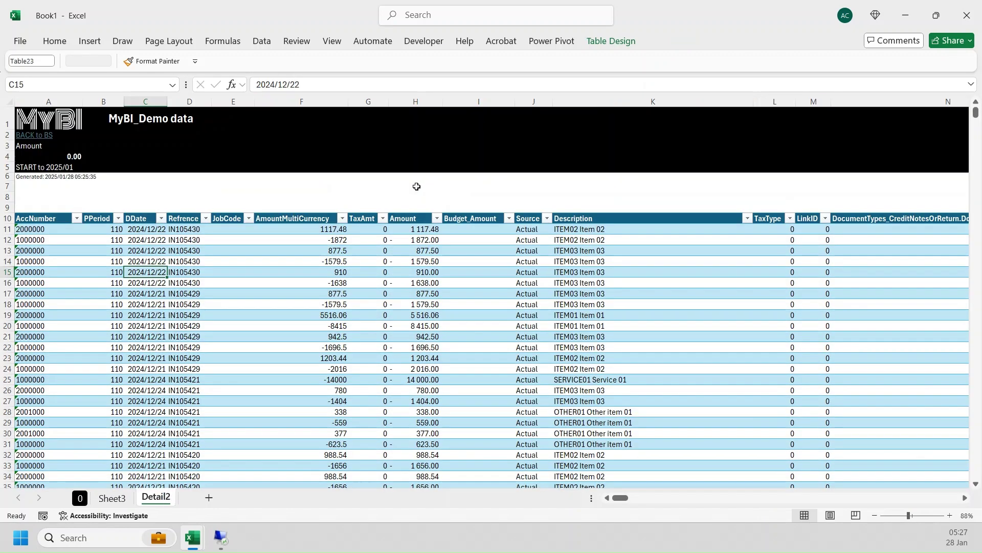
pyautogui.click(567, 244)
pyautogui.click(205, 237)
pyautogui.moveTo(204, 238); pyautogui.dragTo(222, 238)
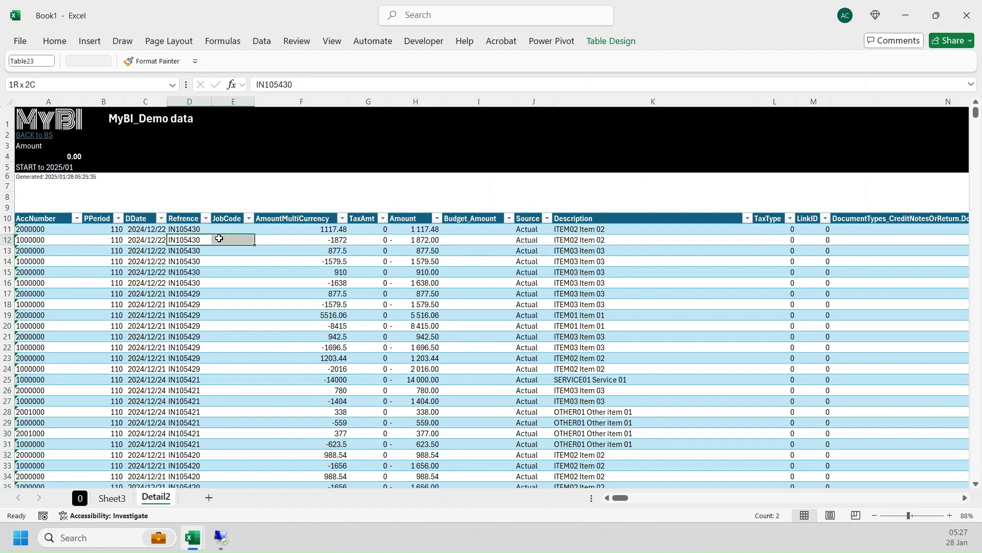
pyautogui.click(18, 229)
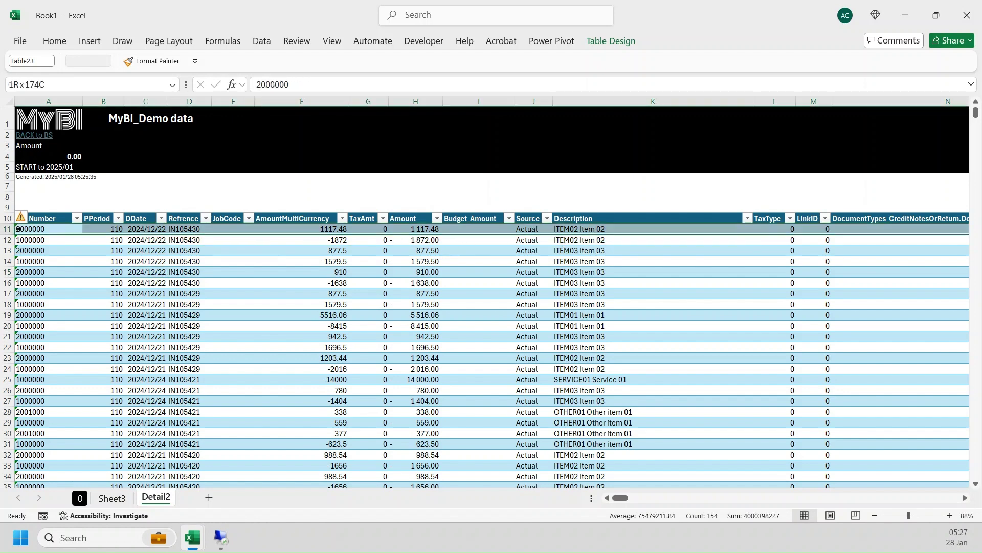
pyautogui.click(701, 500)
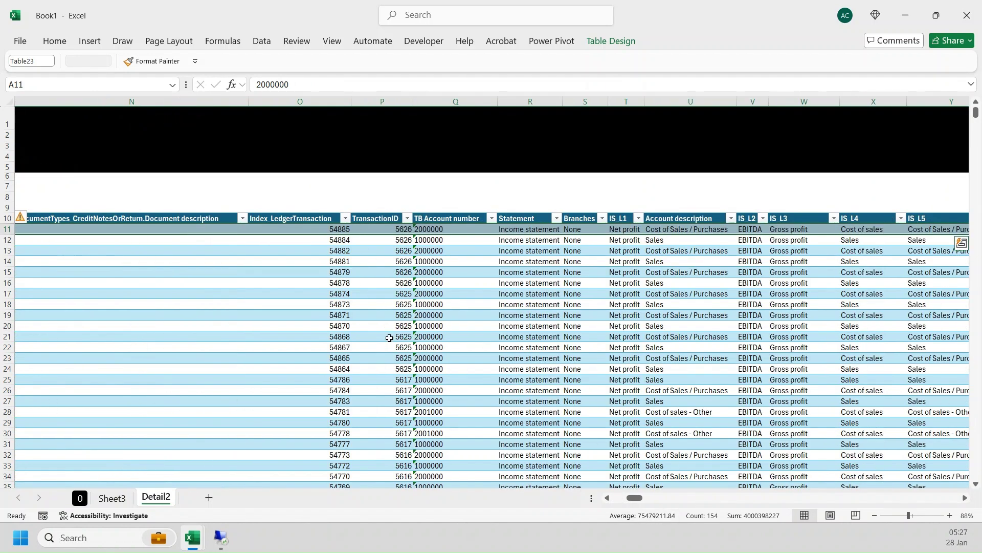
# Filter the Sheet3 PivotTable to TransactionID 5626
pyautogui.click(112, 497)
pyautogui.click(107, 227)
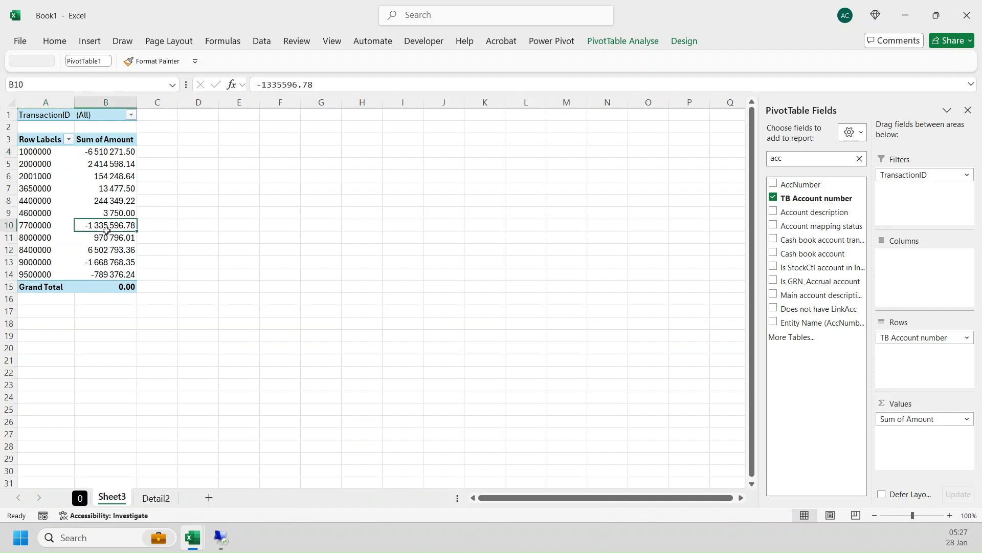
pyautogui.click(131, 114)
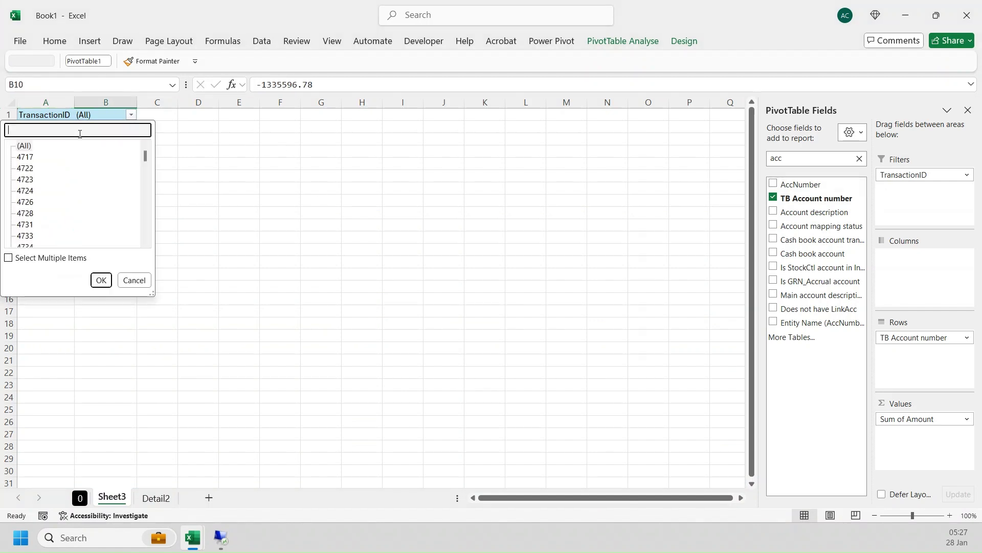
pyautogui.write('5626')
pyautogui.press('Return')
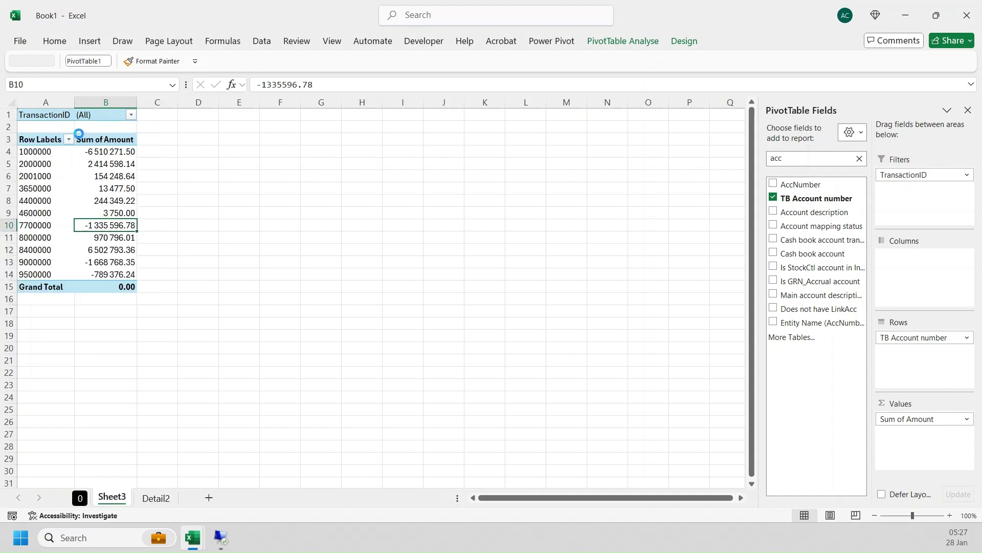
# Add Account description to the PivotTable's rows beneath TB Account number
pyautogui.click(48, 154)
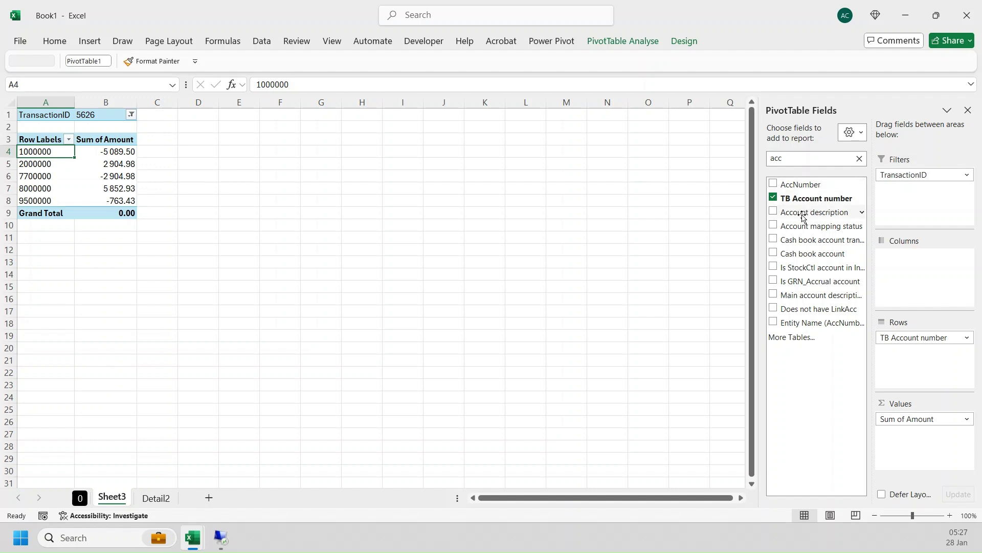
pyautogui.moveTo(803, 218); pyautogui.dragTo(911, 354)
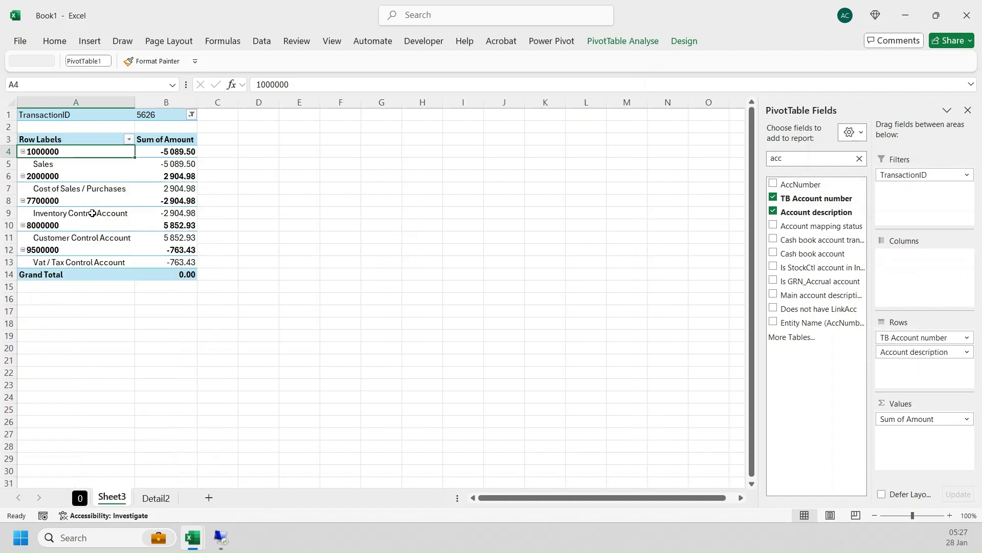
pyautogui.click(94, 193)
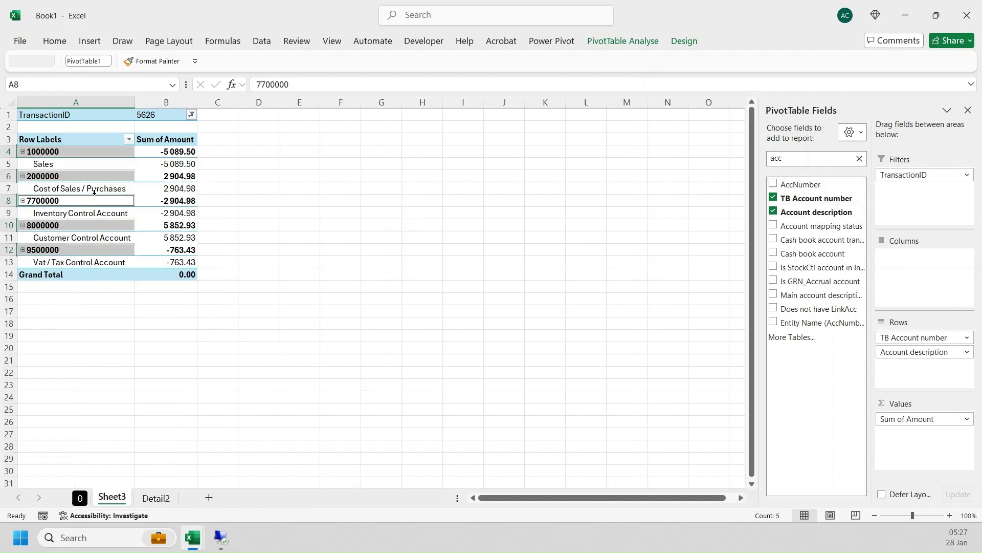
# Switch the PivotTable's report layout to tabular form and turn off its subtotals
pyautogui.click(684, 41)
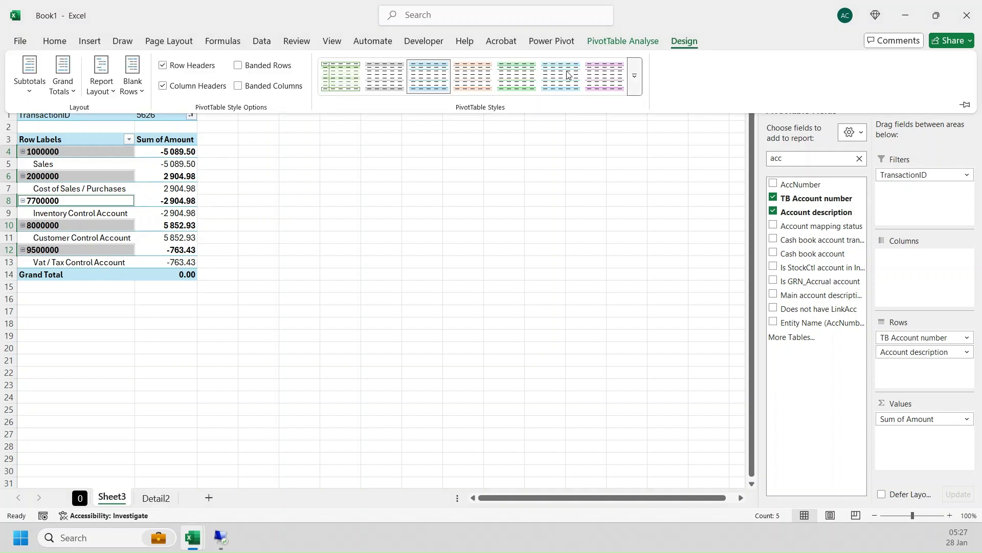
pyautogui.click(101, 82)
pyautogui.click(143, 166)
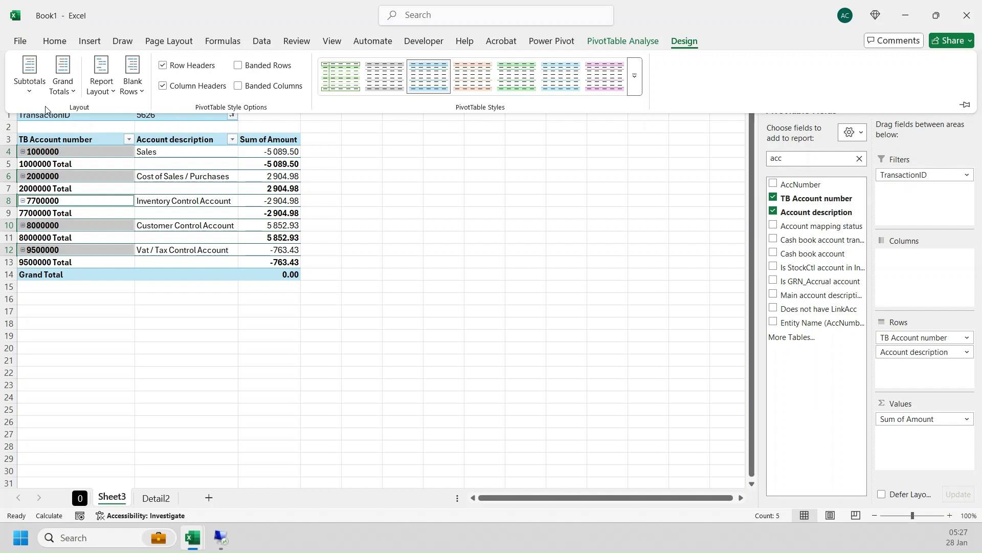
pyautogui.click(33, 87)
pyautogui.click(53, 116)
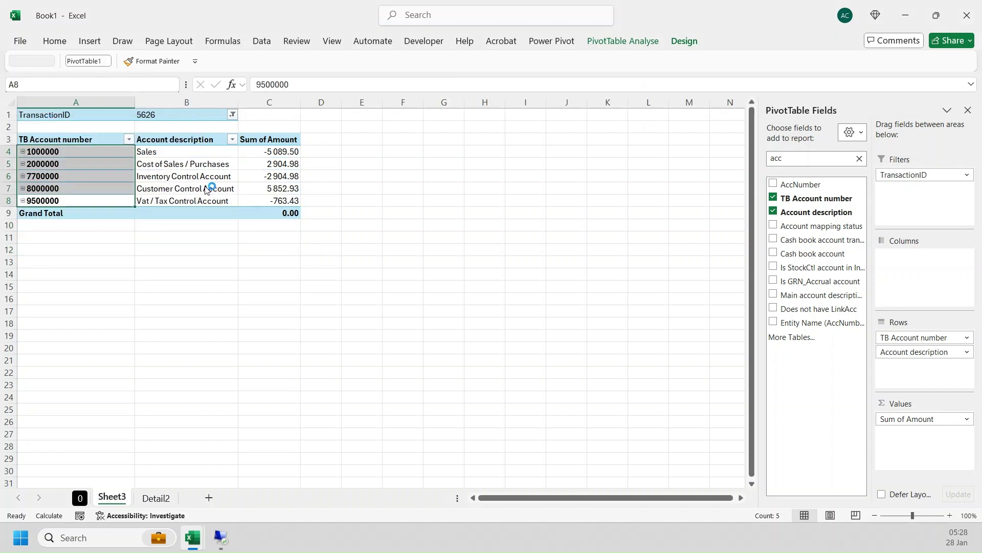
pyautogui.click(66, 168)
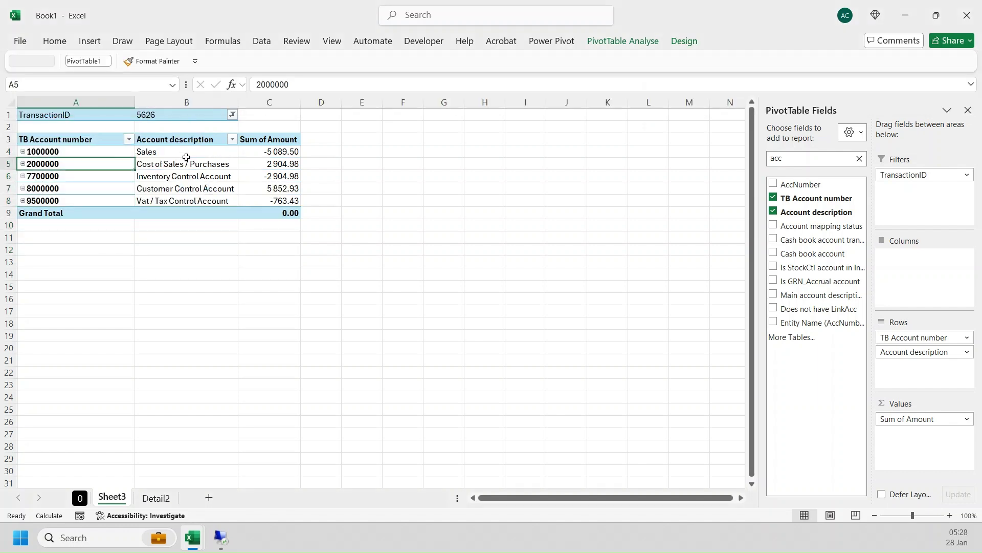
# Search the pivot fields for "debit" and add Debit / Credit to the PivotTable's columns
pyautogui.click(276, 164)
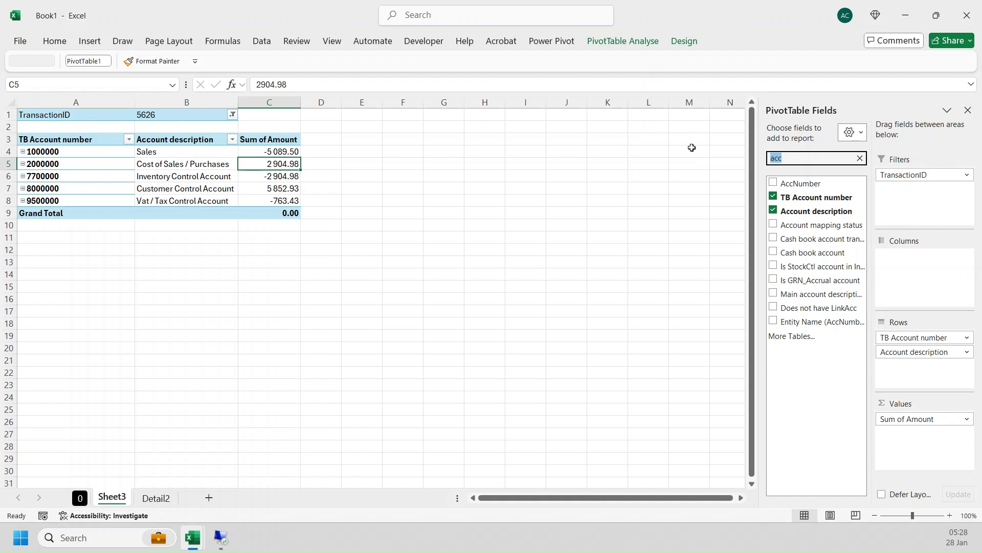
pyautogui.write('debit')
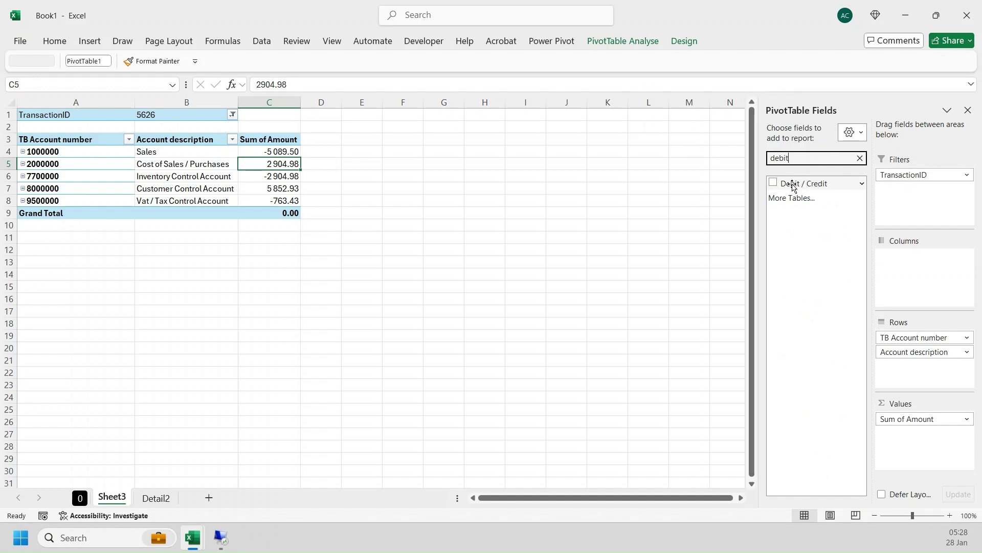
pyautogui.moveTo(794, 188); pyautogui.dragTo(927, 264)
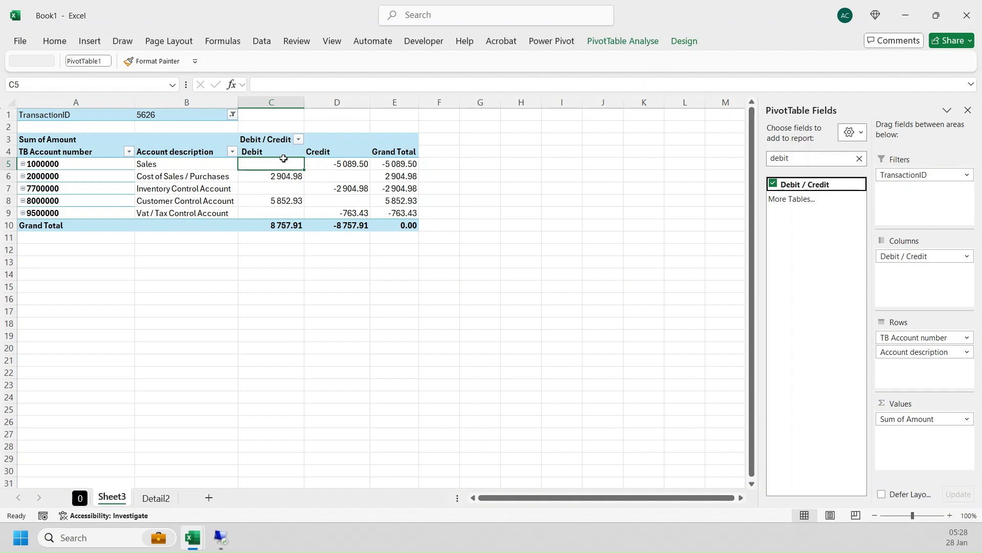
# Examine how the filtered transaction's Sales and Cost of Sales / Purchases amounts fall under Debit and Credit
pyautogui.click(245, 151)
pyautogui.click(256, 86)
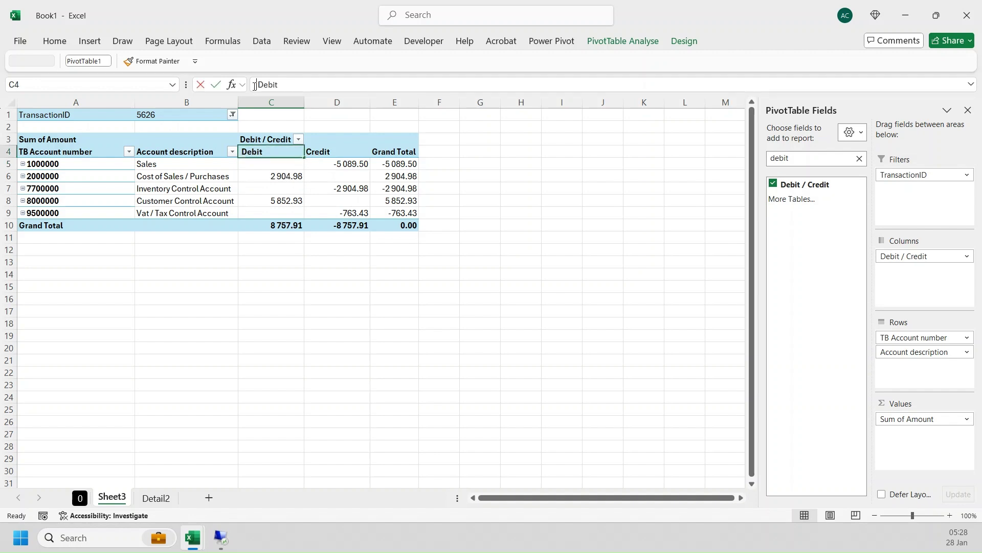
pyautogui.press('Escape')
pyautogui.click(72, 168)
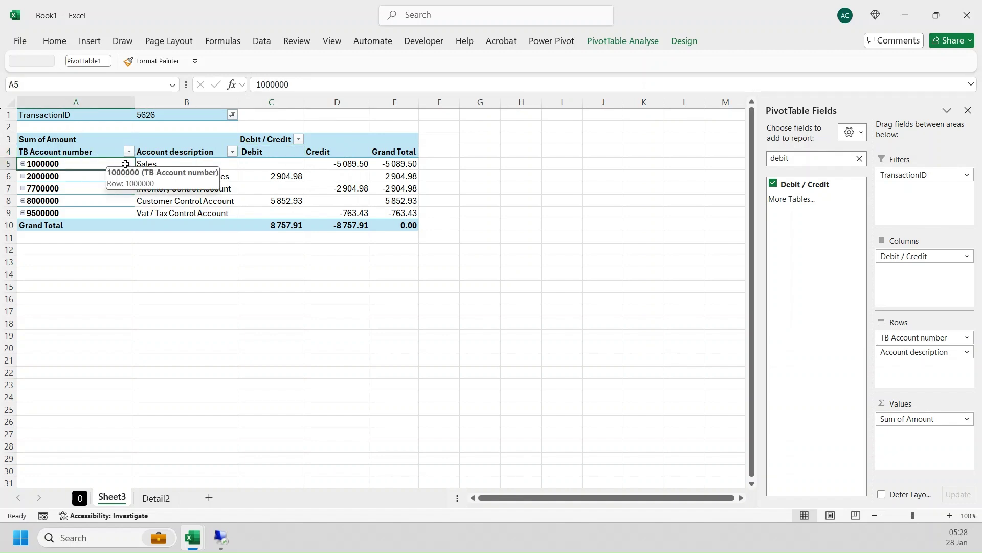
pyautogui.click(312, 165)
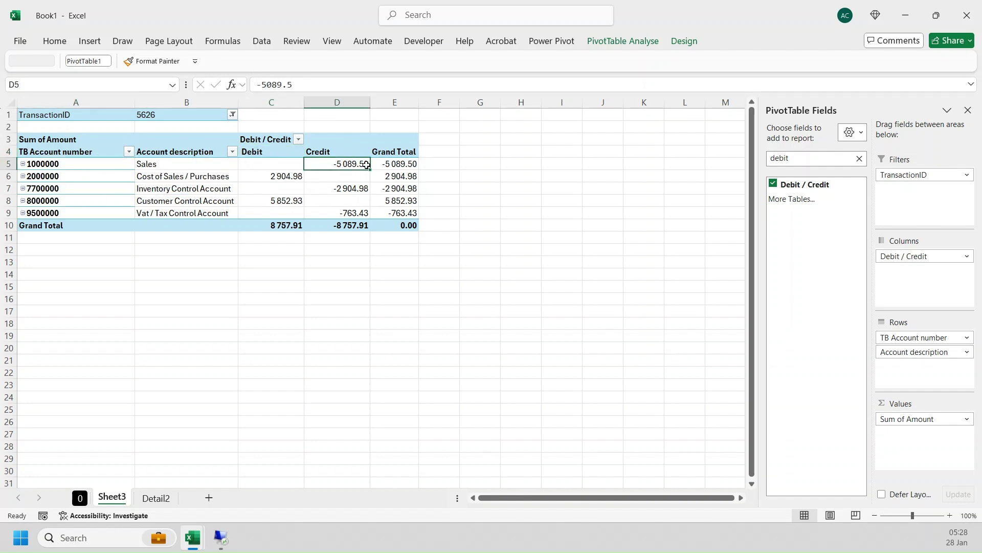
pyautogui.click(266, 180)
pyautogui.click(172, 179)
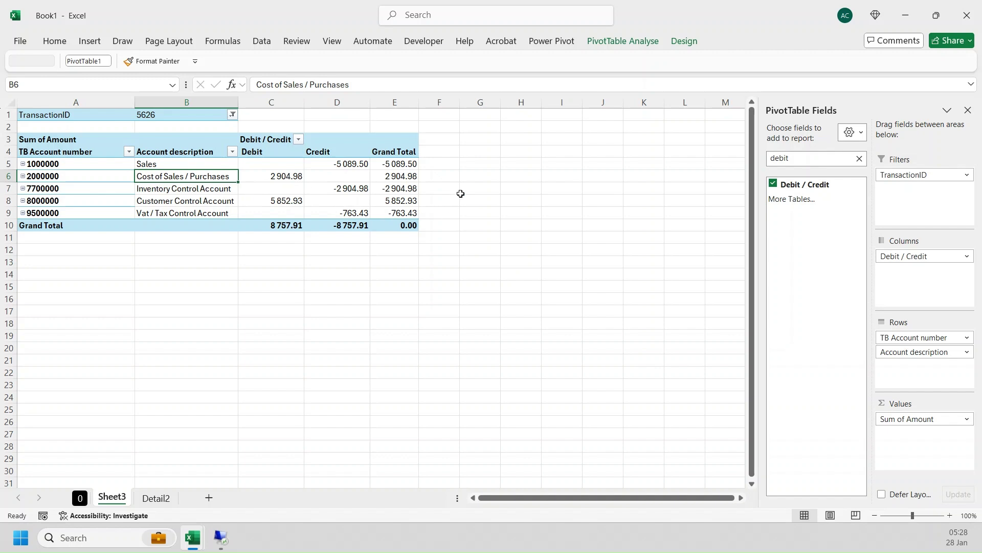
pyautogui.click(364, 179)
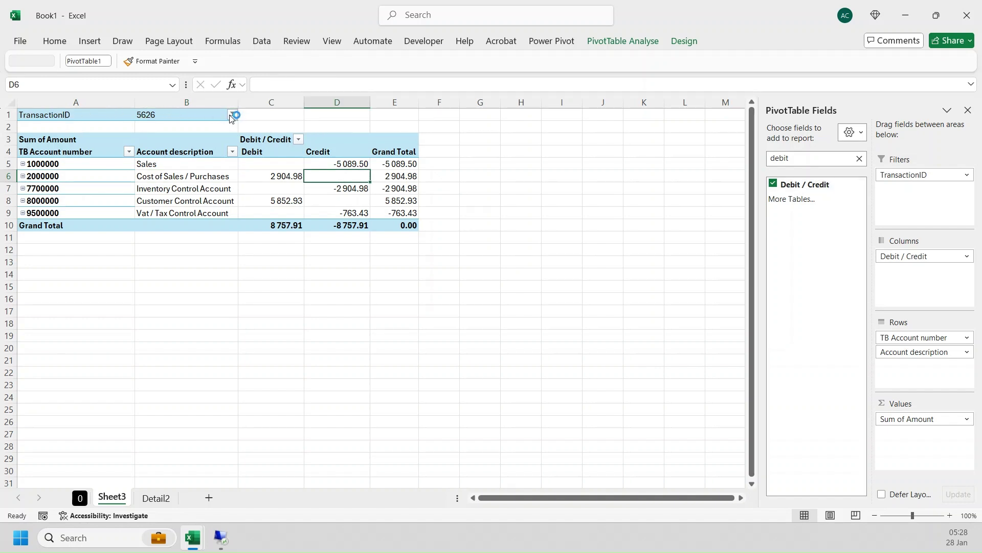
# Reset the TransactionID filter to (All) and move TransactionID to the top of the PivotTable's rows
pyautogui.click(232, 114)
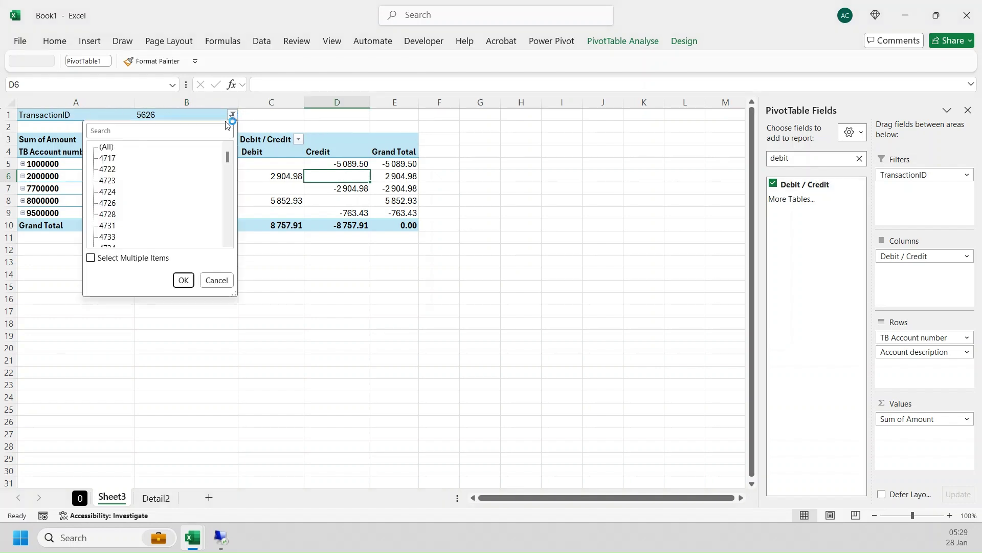
pyautogui.click(106, 147)
pyautogui.click(183, 280)
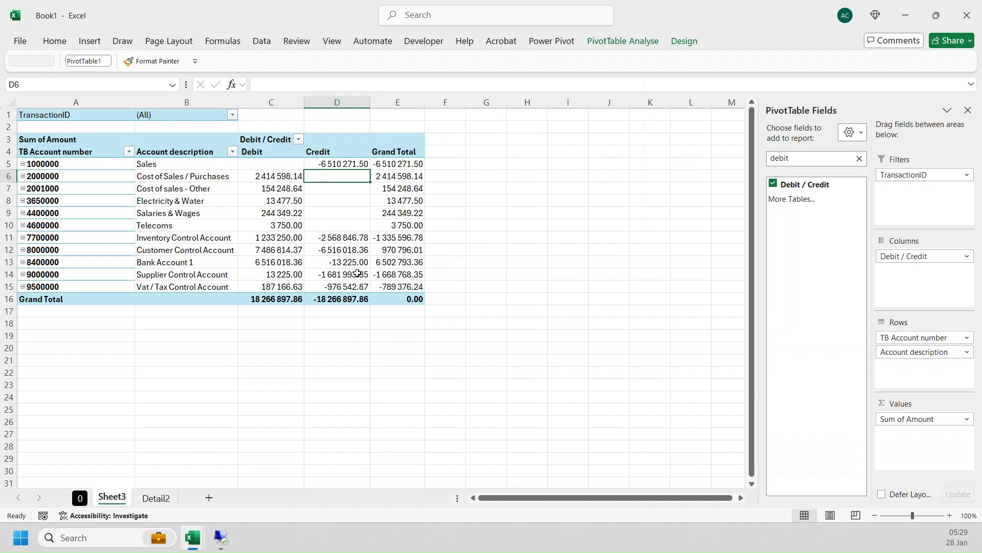
pyautogui.moveTo(903, 175); pyautogui.dragTo(929, 327)
pyautogui.click(56, 213)
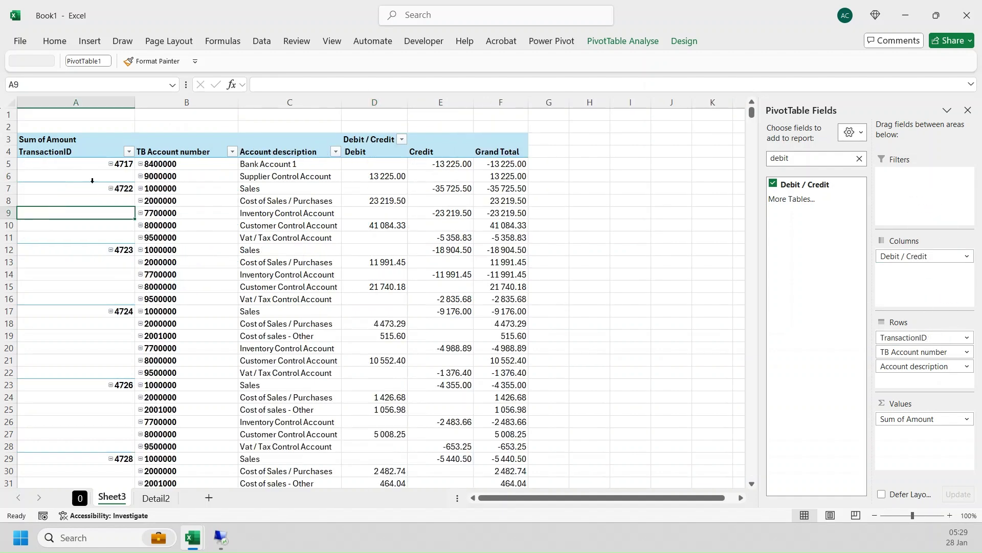
# Examine the first transaction's bank and supplier control account entries and compare their debit and credit amounts
pyautogui.click(87, 157)
pyautogui.moveTo(87, 166); pyautogui.dragTo(84, 223)
pyautogui.click(173, 166)
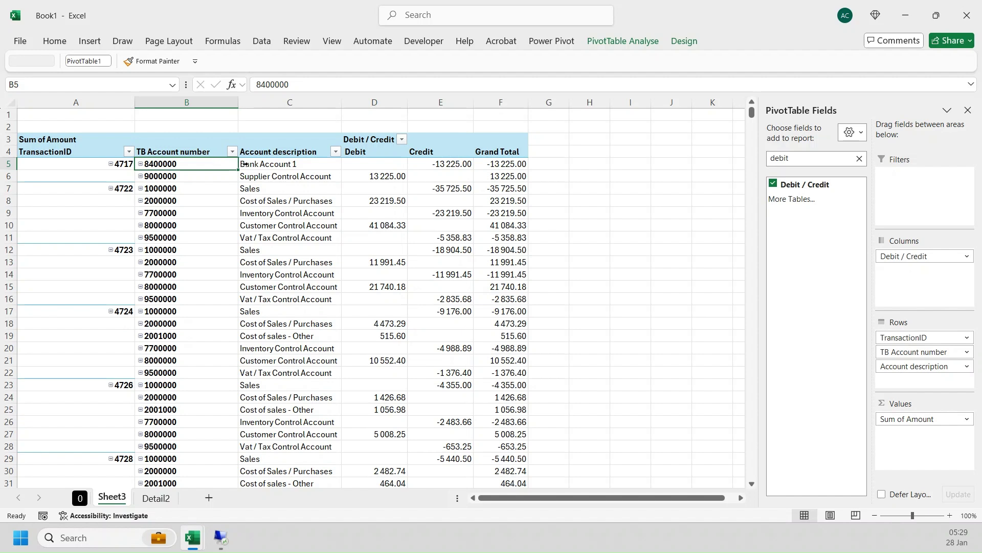
pyautogui.moveTo(82, 163); pyautogui.dragTo(80, 173)
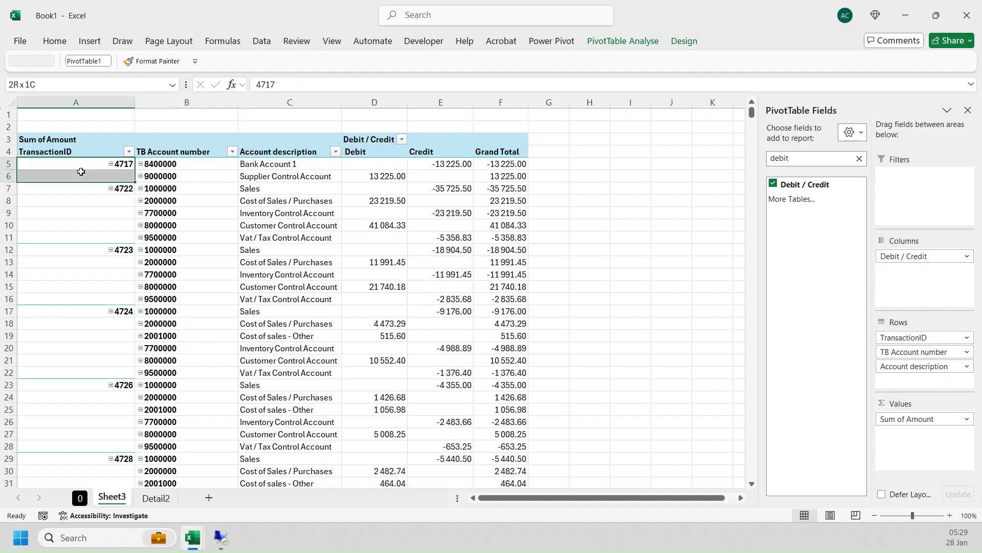
pyautogui.click(196, 169)
pyautogui.click(247, 167)
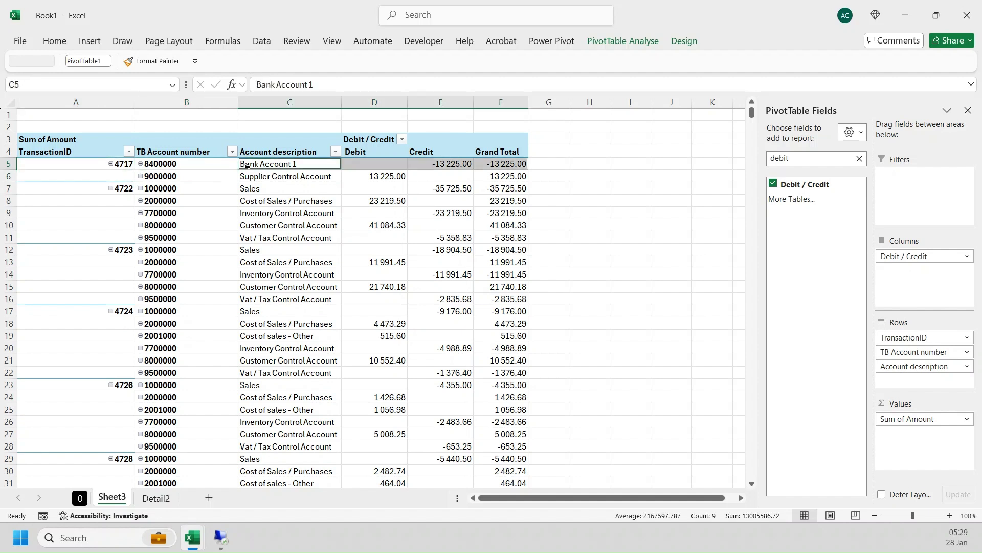
pyautogui.click(442, 165)
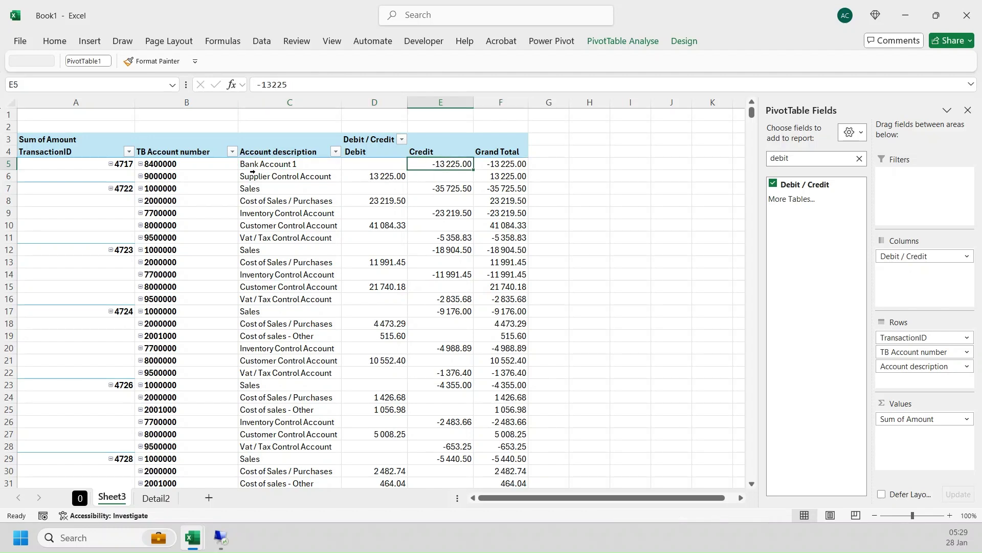
pyautogui.click(279, 176)
pyautogui.click(366, 176)
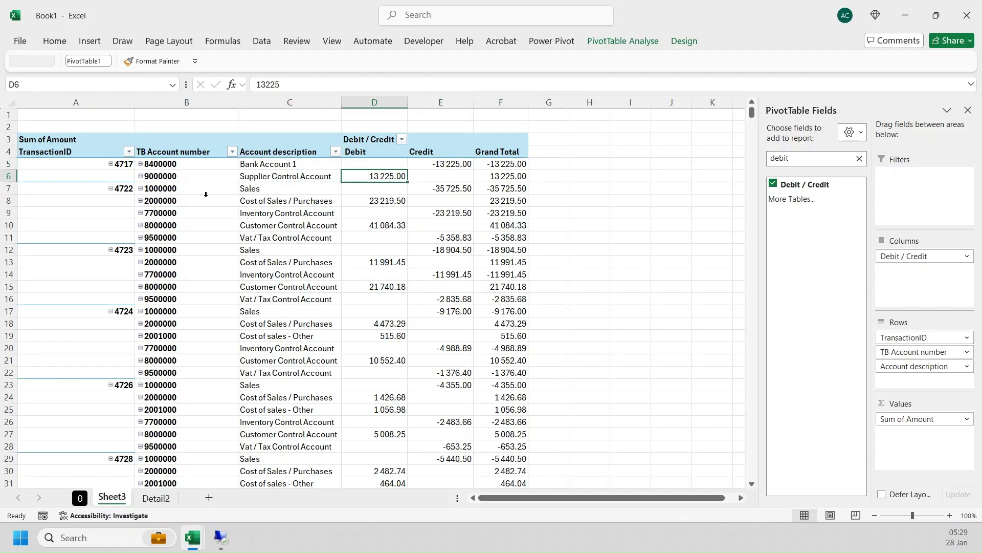
# Look through the debit and credit entries of the following transactions, then return to the start of the PivotTable
pyautogui.scroll(-9, 205, 194)
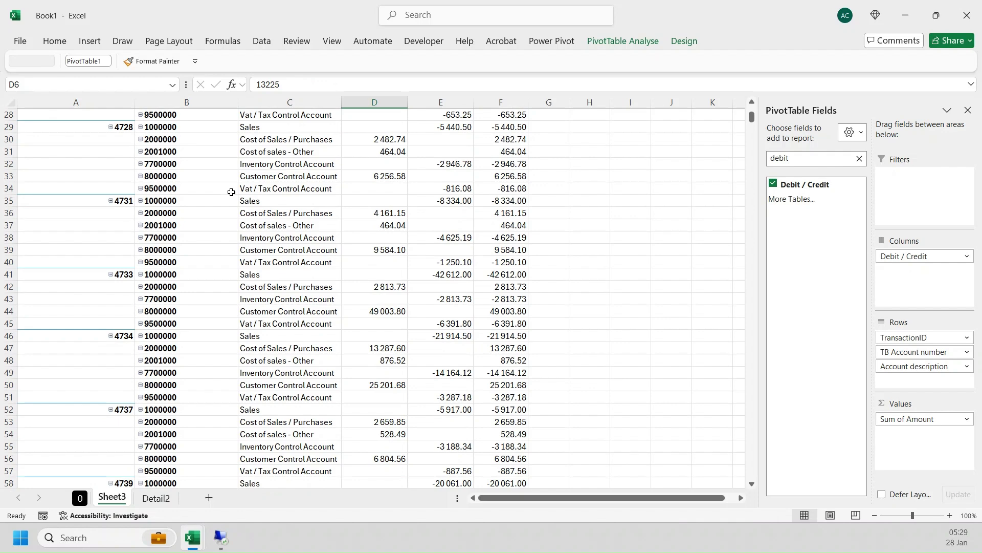
pyautogui.scroll(-2, 231, 192)
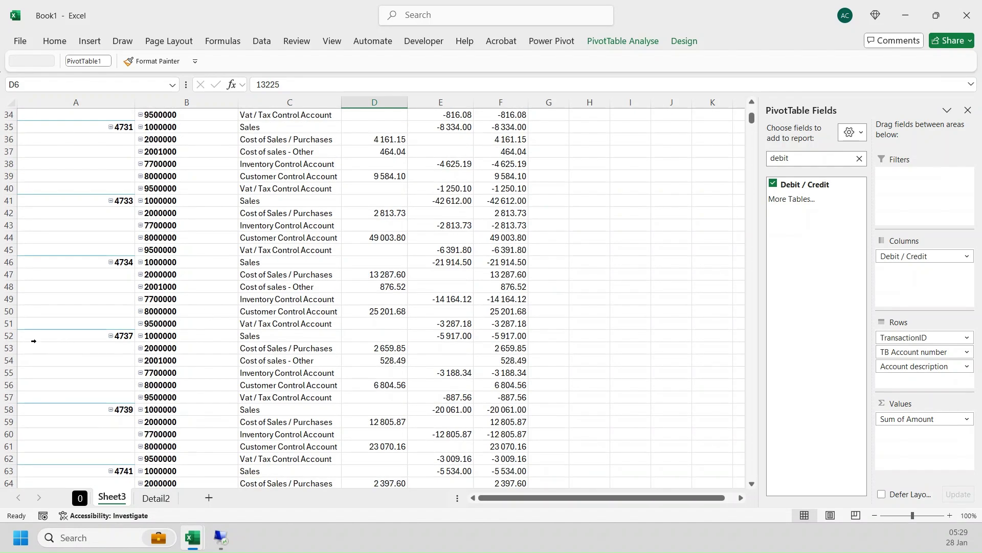
pyautogui.scroll(-2, 282, 323)
pyautogui.scroll(-3, 351, 292)
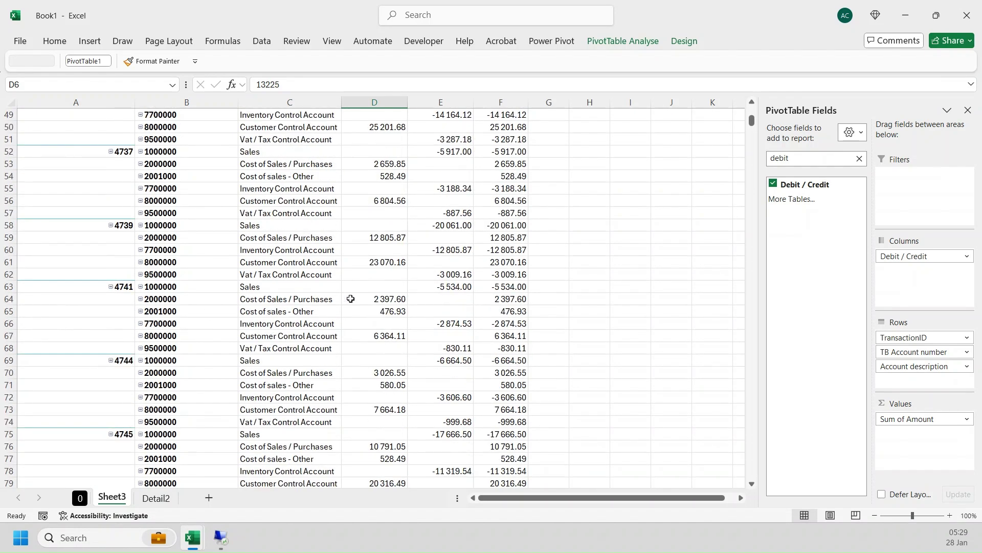
pyautogui.scroll(14, 351, 290)
pyautogui.scroll(2, 366, 239)
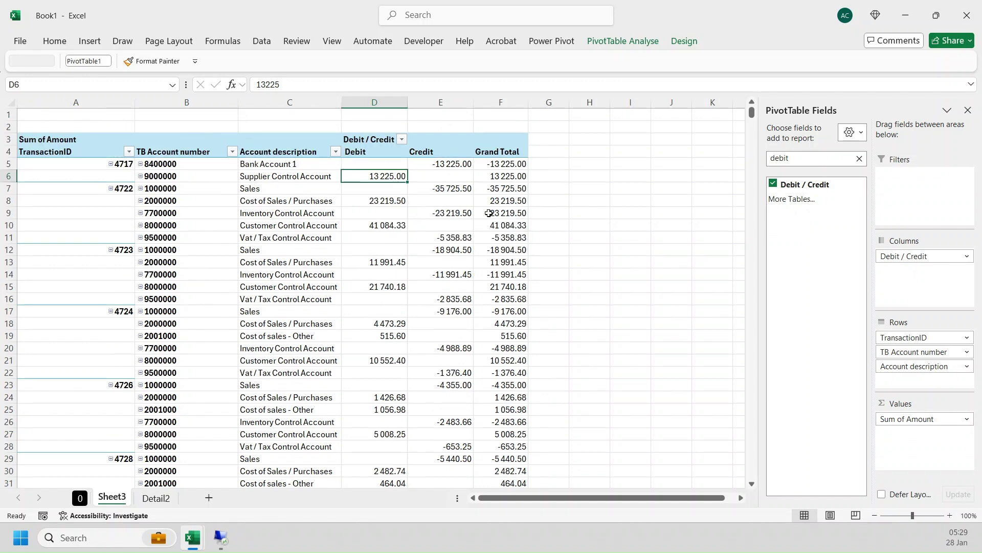
# Search the pivot fields for "re" and add Refrence below Account description in the PivotTable's rows
pyautogui.doubleClick(810, 158)
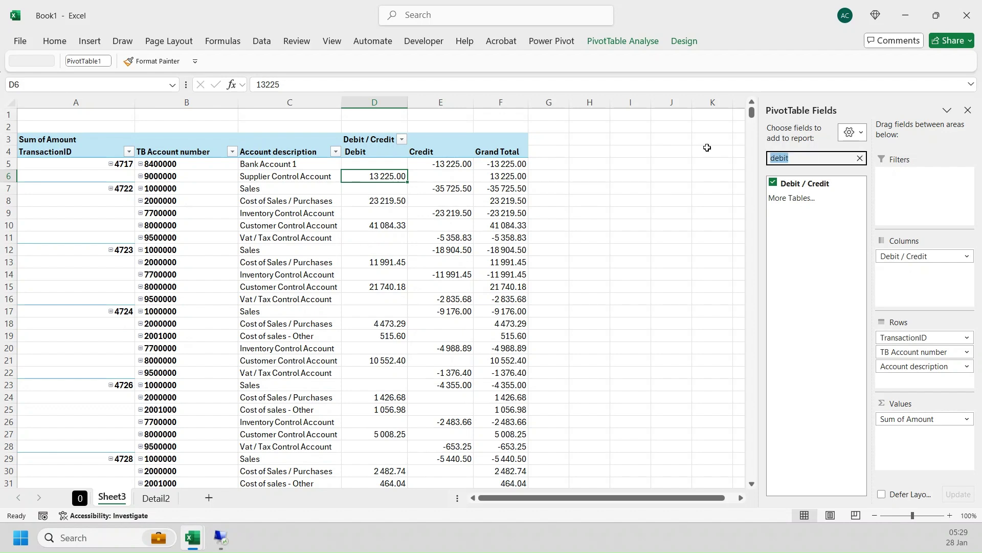
pyautogui.write('re')
pyautogui.moveTo(804, 187); pyautogui.dragTo(940, 381)
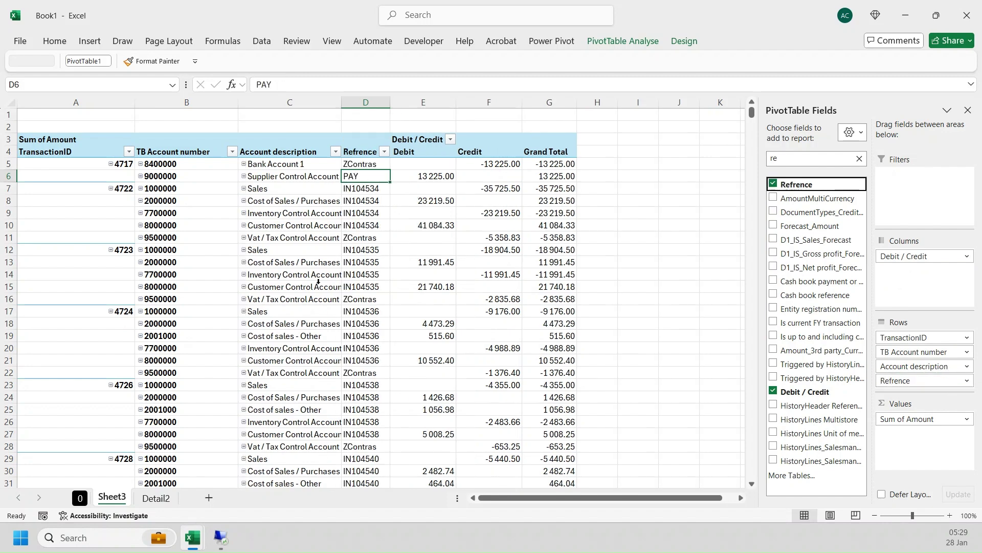
# Examine the references of the first transactions, including the ZContras entries on the bank and Vat / Tax Control Account lines
pyautogui.click(369, 167)
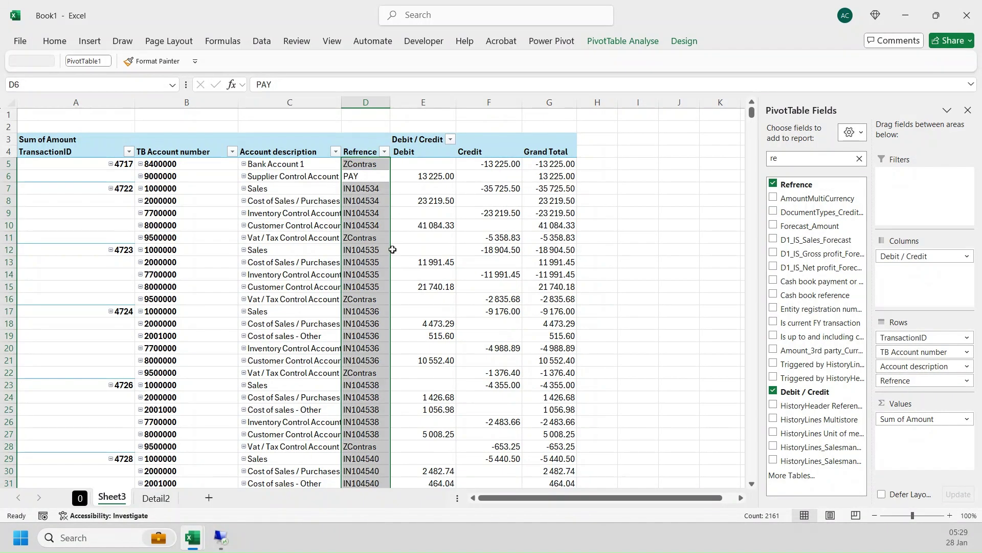
pyautogui.hotkey('shift', 'Return')
pyautogui.moveTo(361, 165); pyautogui.dragTo(477, 168)
pyautogui.click(373, 238)
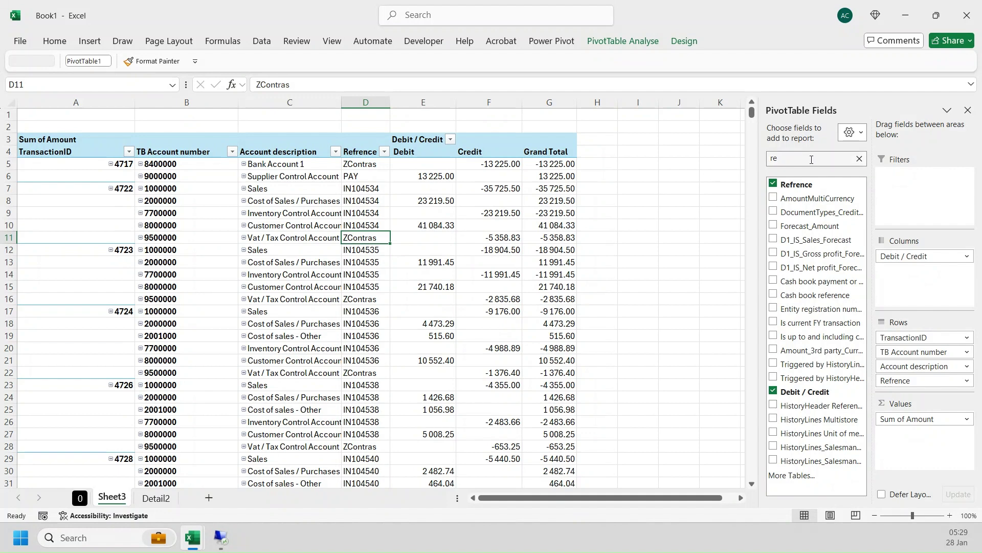
# Search the pivot fields for "ent" and add Entity name below Refrence in the PivotTable's rows
pyautogui.moveTo(811, 159); pyautogui.dragTo(699, 153)
pyautogui.write('ent')
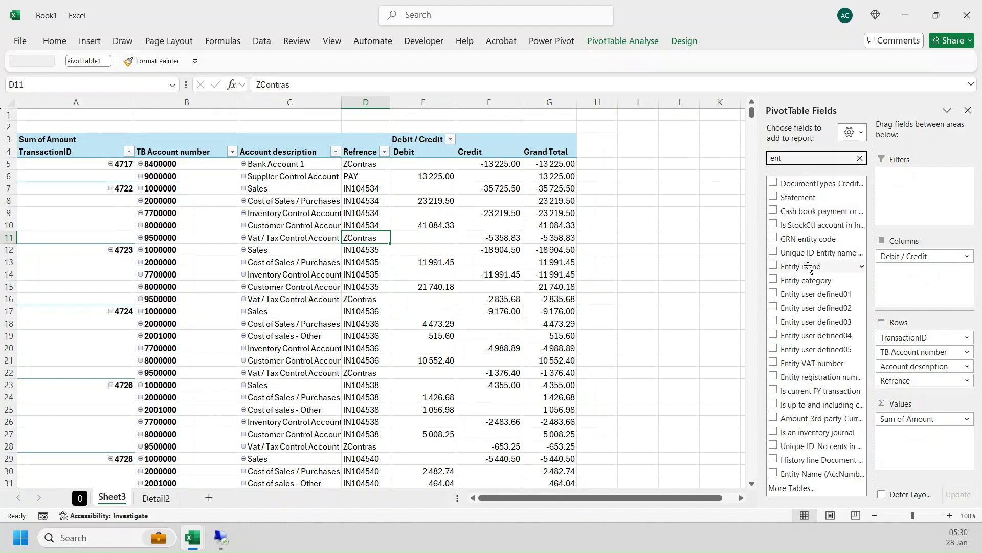
pyautogui.moveTo(806, 267); pyautogui.dragTo(932, 385)
# Examine the invoice references and entity names on the lines of transaction 4722
pyautogui.click(416, 201)
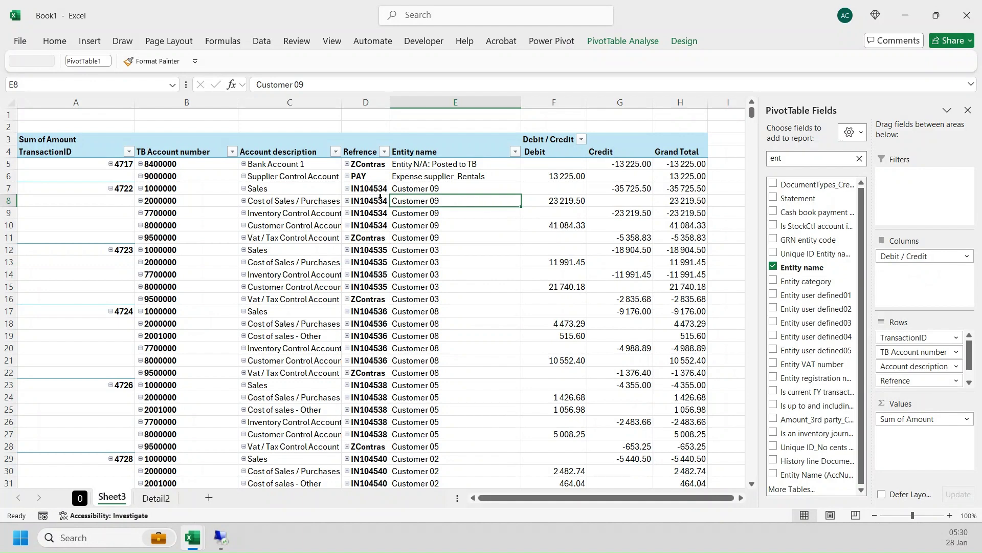
pyautogui.moveTo(377, 191); pyautogui.dragTo(377, 226)
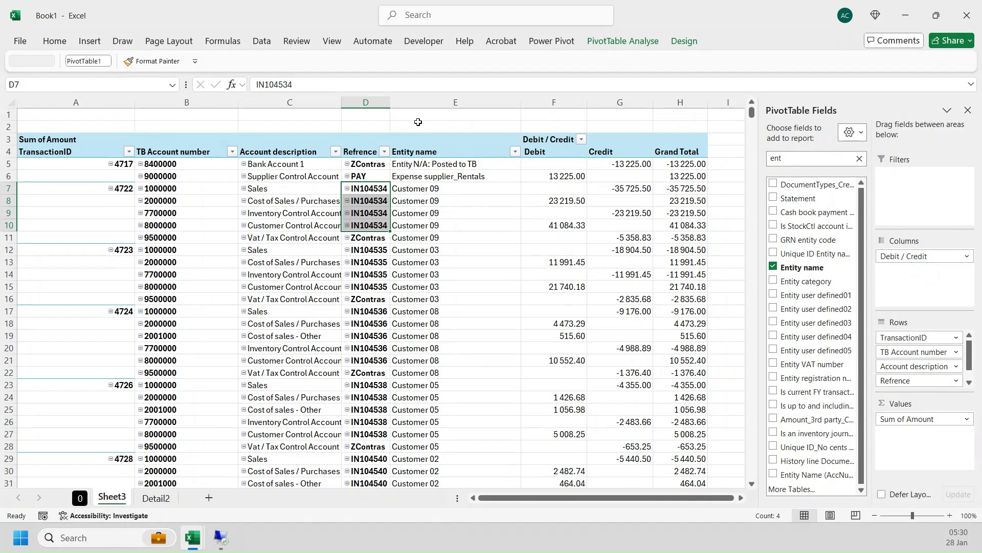
pyautogui.click(434, 239)
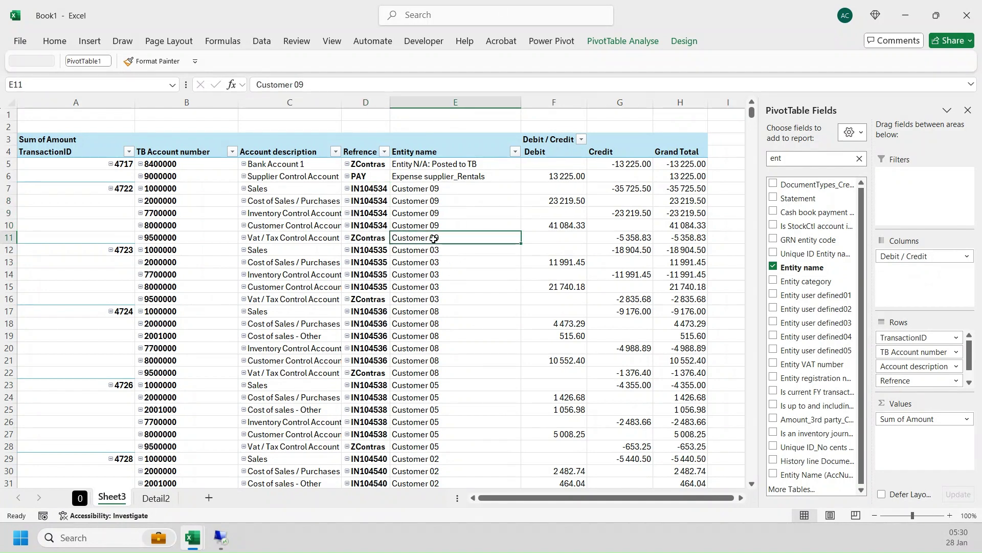
pyautogui.moveTo(434, 239); pyautogui.dragTo(90, 182)
pyautogui.click(123, 189)
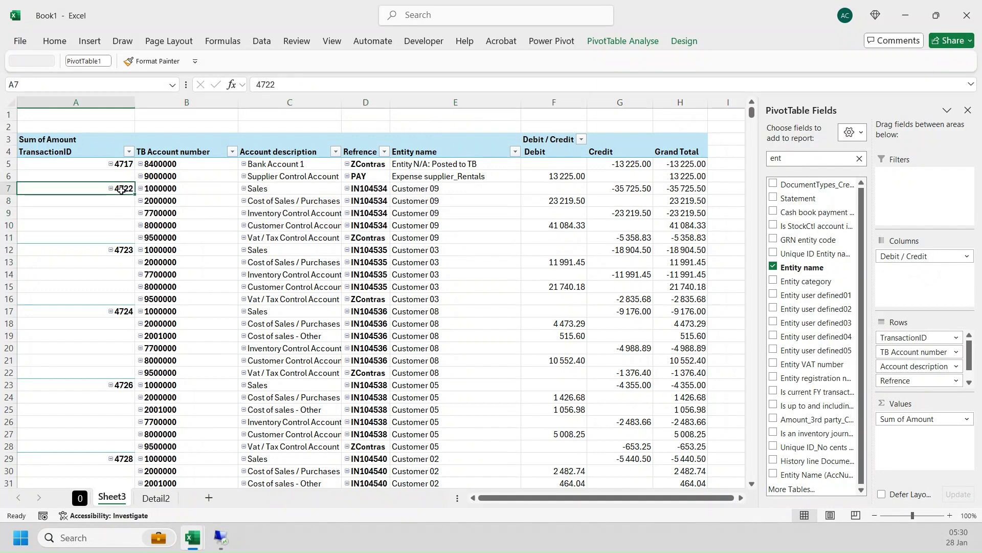
# Collapse transaction 4722 to compare its total debit and credit, expand it again and select all its account lines
pyautogui.click(111, 189)
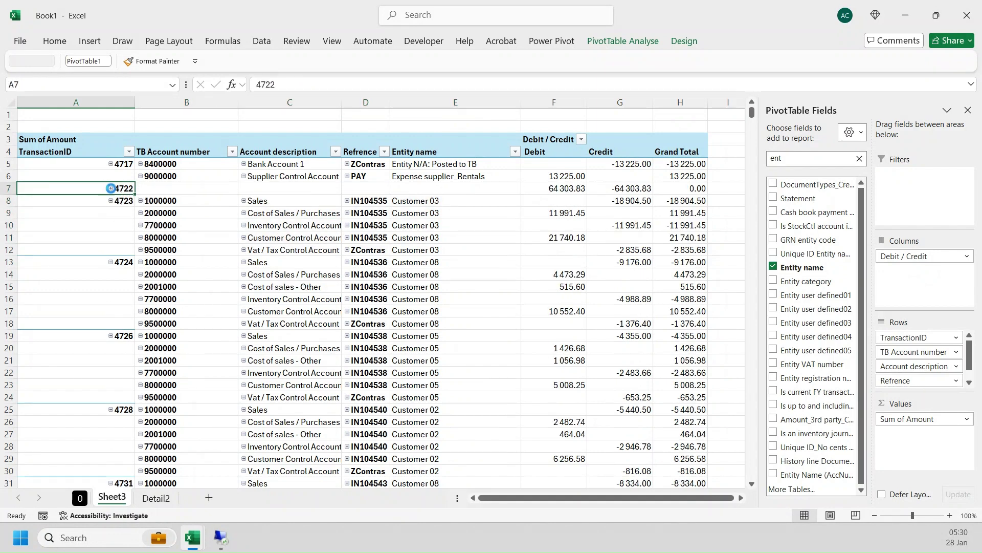
pyautogui.click(111, 189)
pyautogui.moveTo(208, 194); pyautogui.dragTo(681, 235)
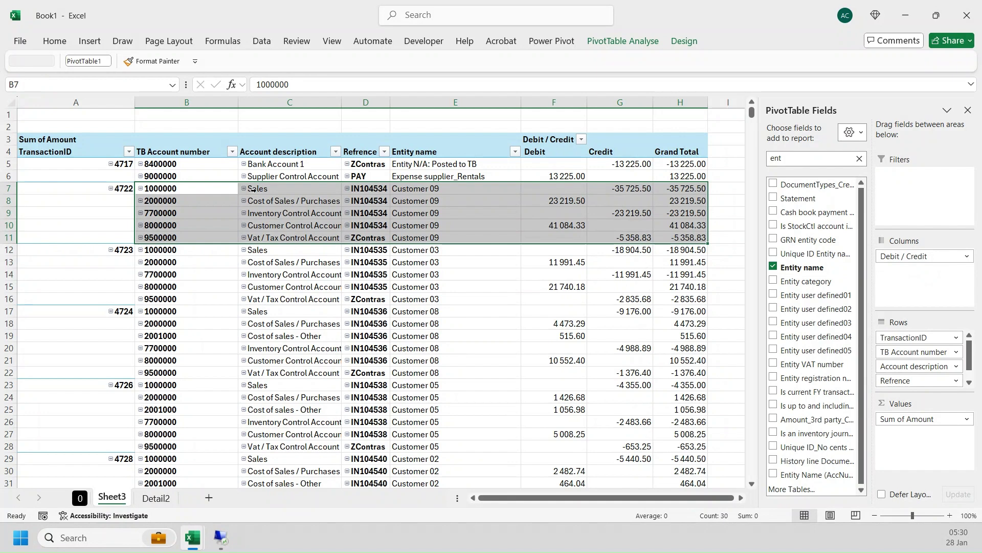